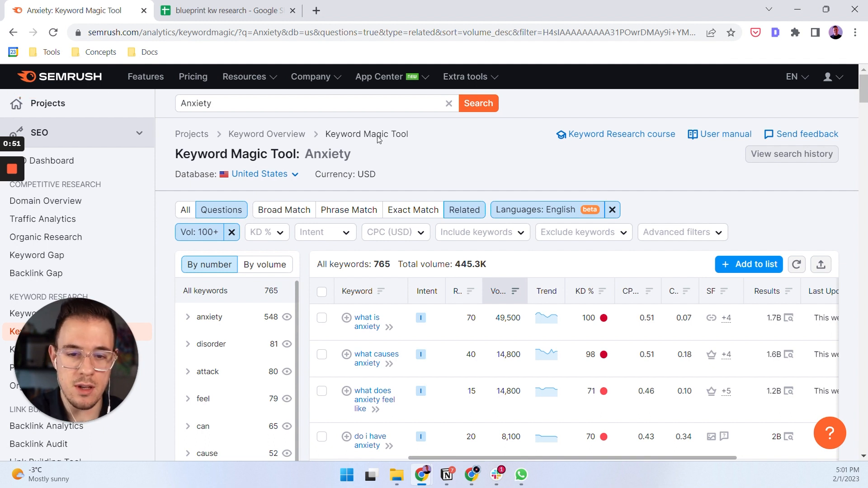
Review the Anxiety keyword report and its filters for related questions in English with a volume of 100+.
double_click(195, 103)
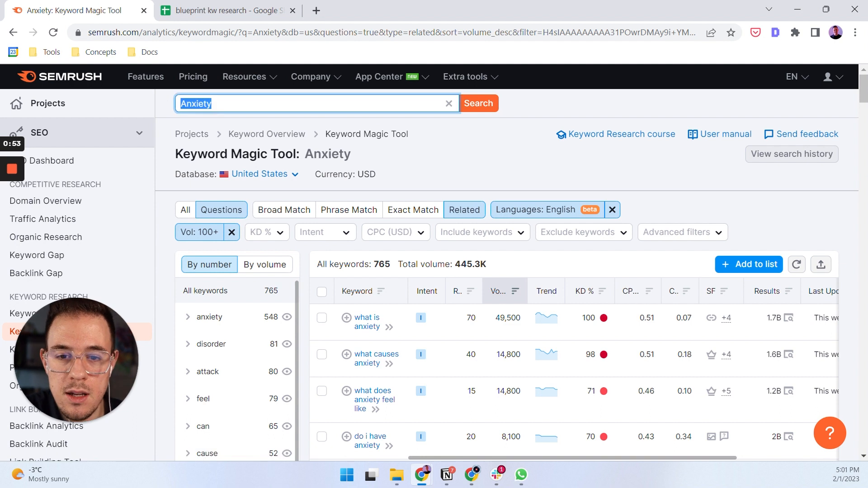
click(422, 150)
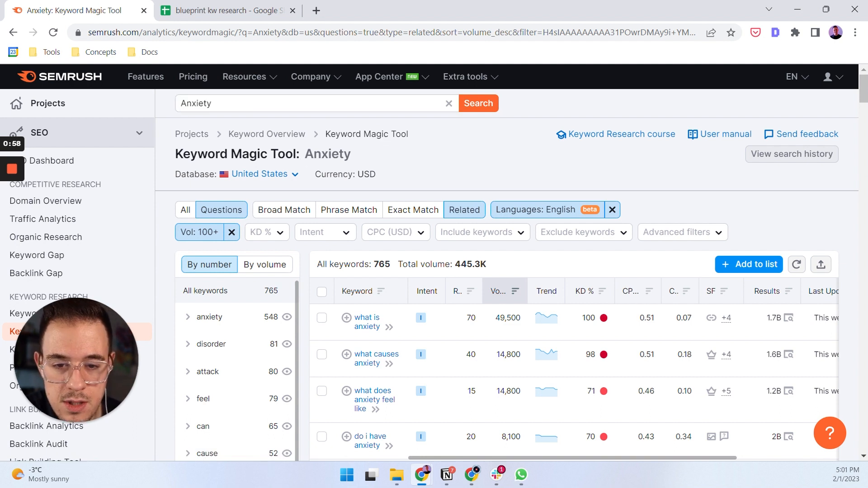
scroll(395, 126, down, 1)
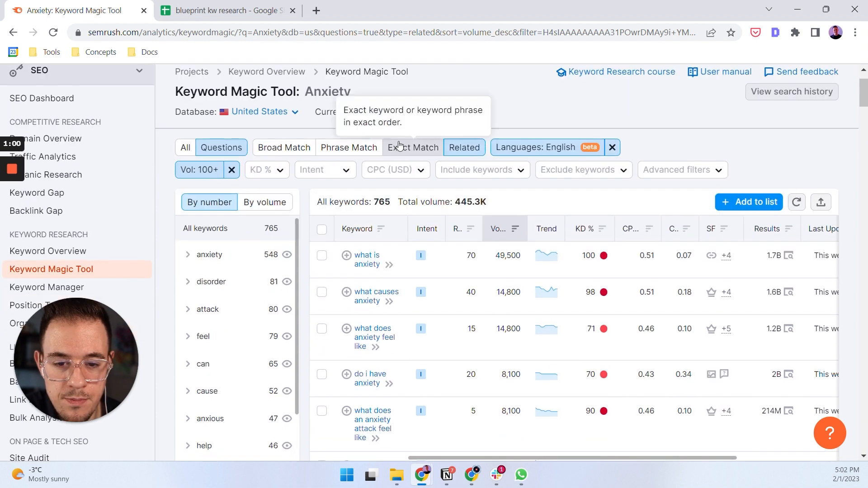
scroll(394, 126, up, 1)
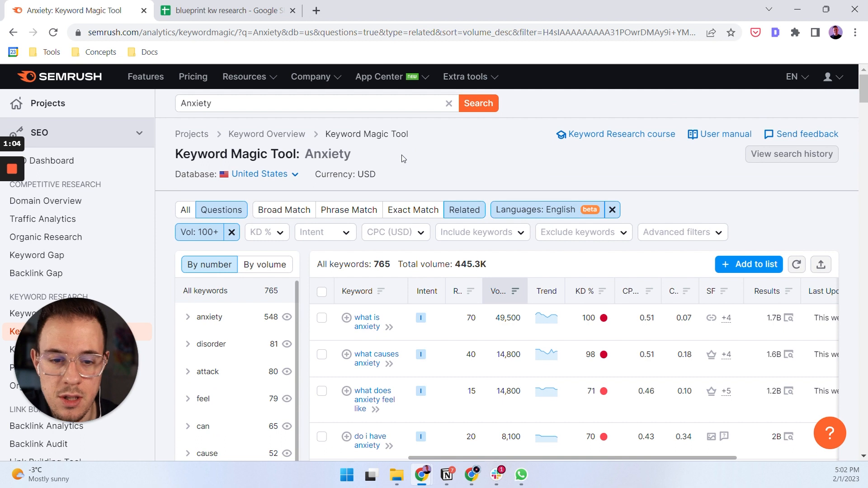
scroll(403, 156, up, 5)
scroll(404, 156, down, 2)
scroll(404, 156, left, 1)
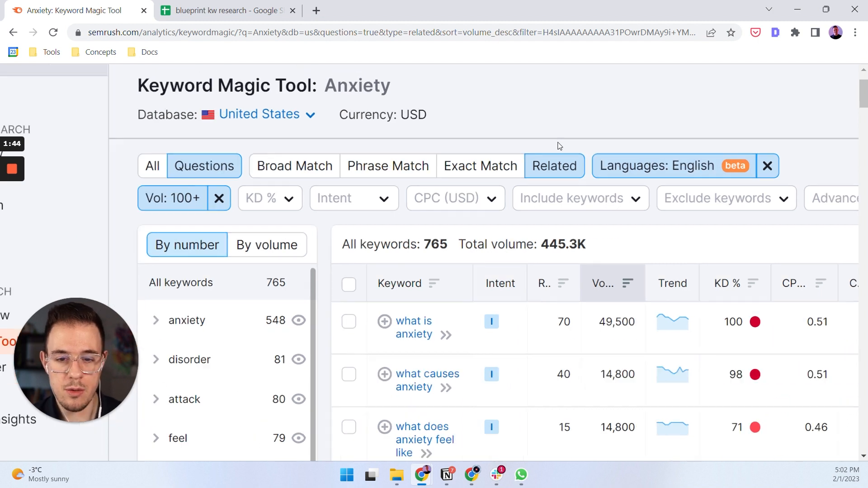
scroll(560, 146, down, 3)
scroll(461, 343, down, 2)
scroll(381, 171, up, 2)
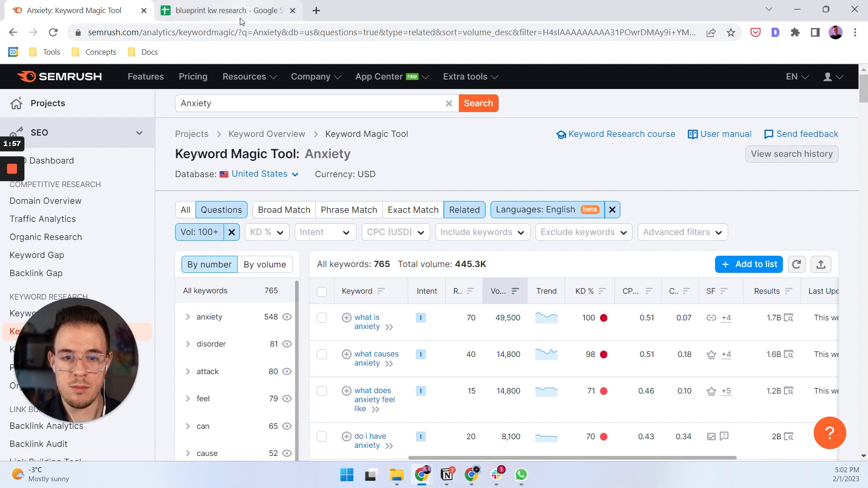
Switch to the blueprint kw research spreadsheet and add a filter to the entire keyword table.
click(226, 11)
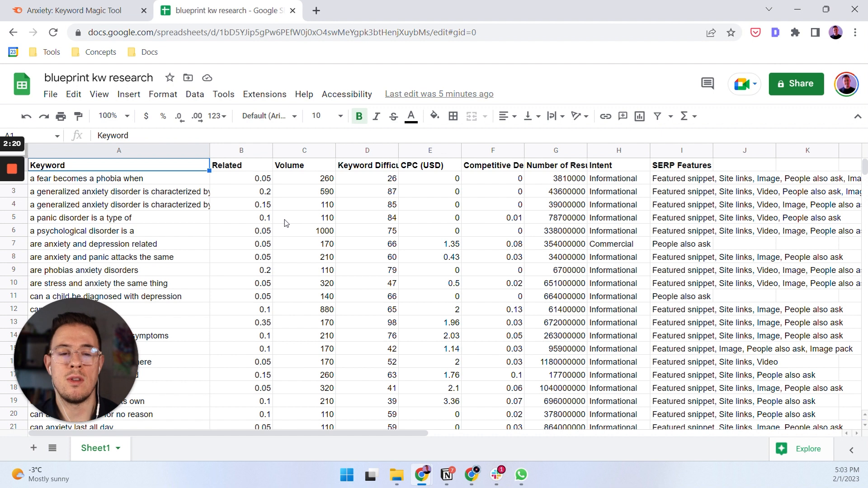
click(190, 196)
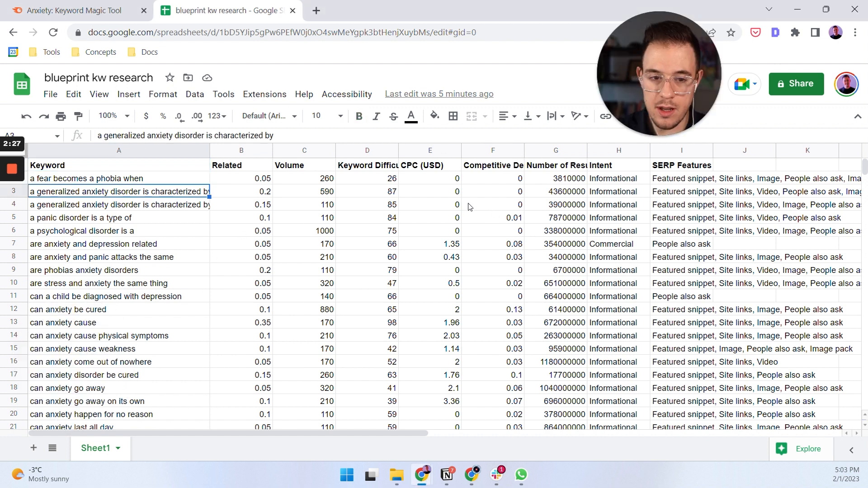
key(ctrl+a)
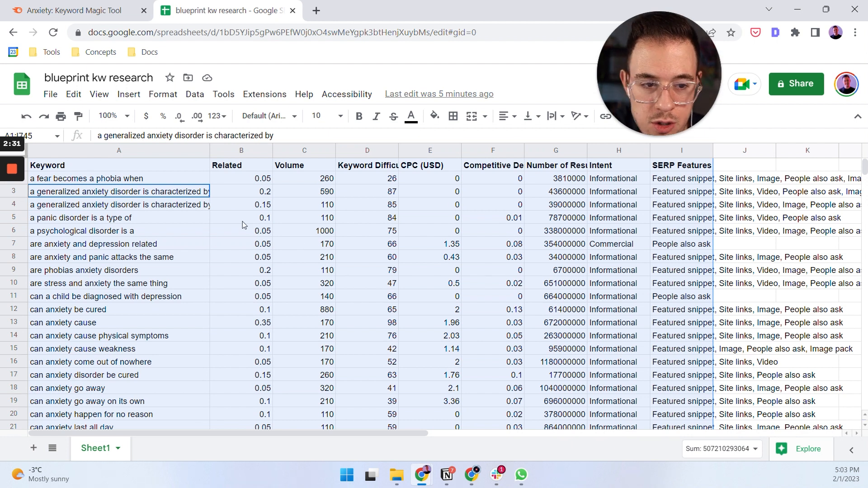
click(195, 94)
click(232, 167)
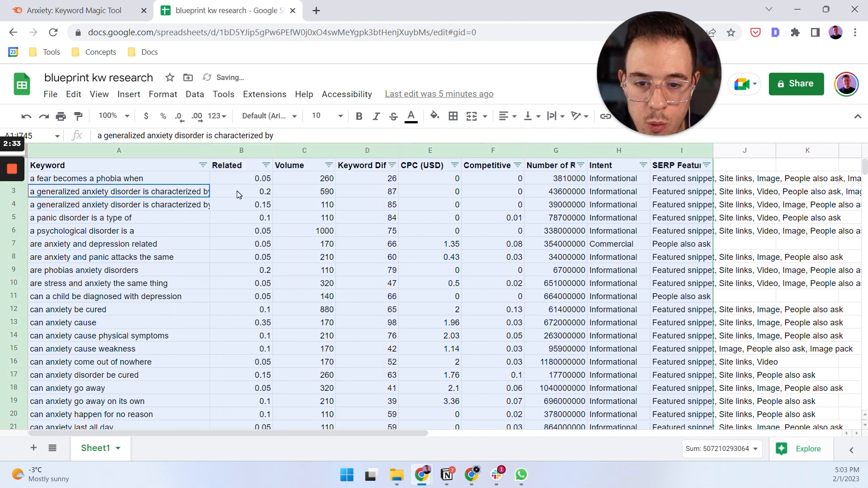
Sort the table alphabetically by the Keyword column.
click(240, 191)
click(204, 165)
click(197, 183)
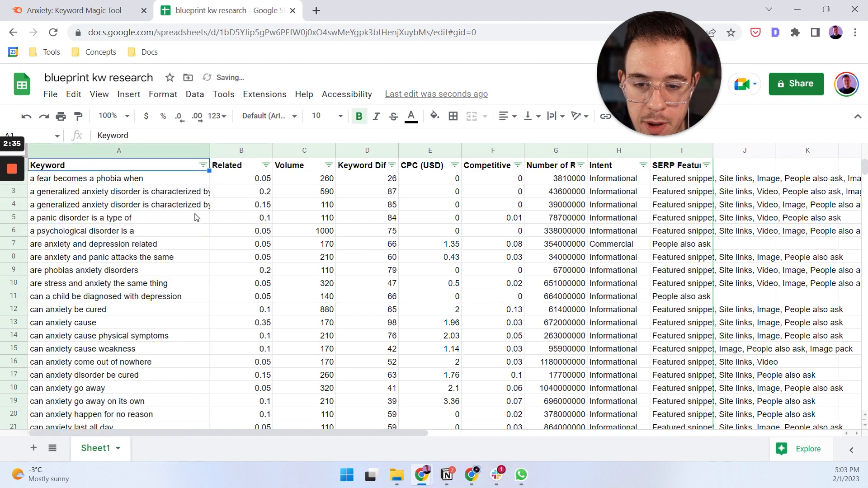
click(197, 217)
Examine the "can anxiety" and "can you" questions in the Keyword column for near-identical phrasings.
scroll(127, 282, down, 4)
scroll(128, 280, up, 1)
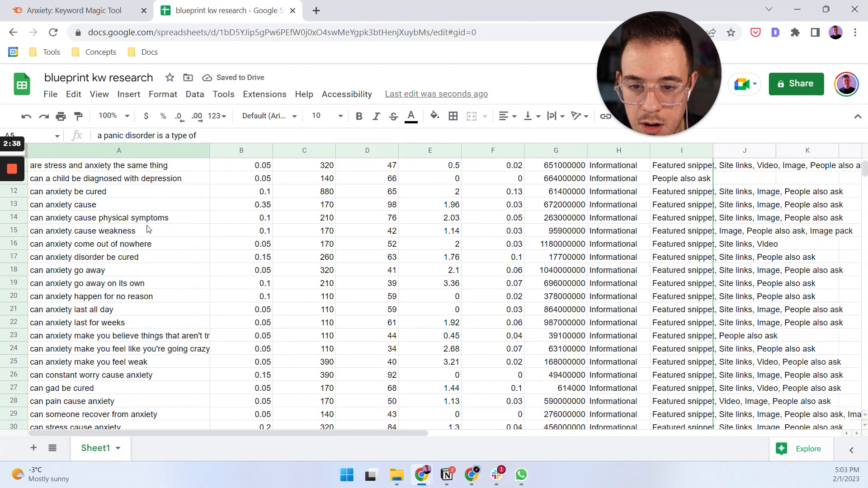
drag(153, 192, 134, 382)
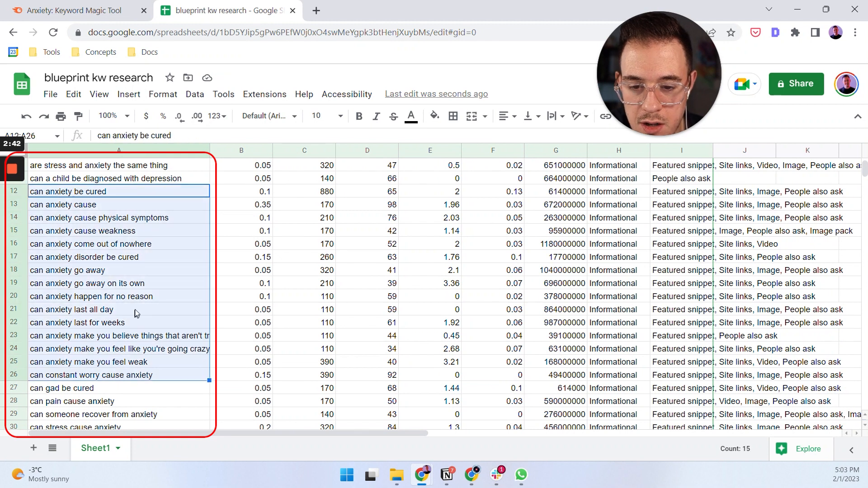
scroll(136, 312, down, 3)
scroll(134, 296, down, 3)
scroll(134, 292, down, 1)
drag(154, 271, 153, 322)
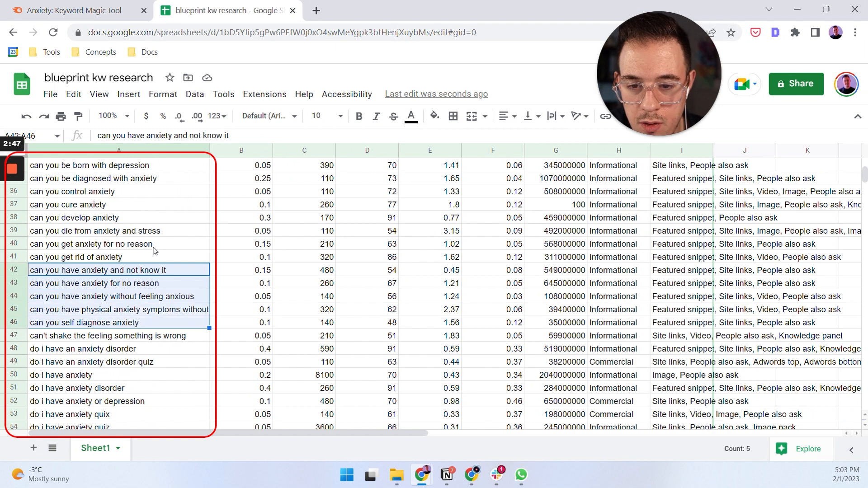
drag(156, 220, 158, 322)
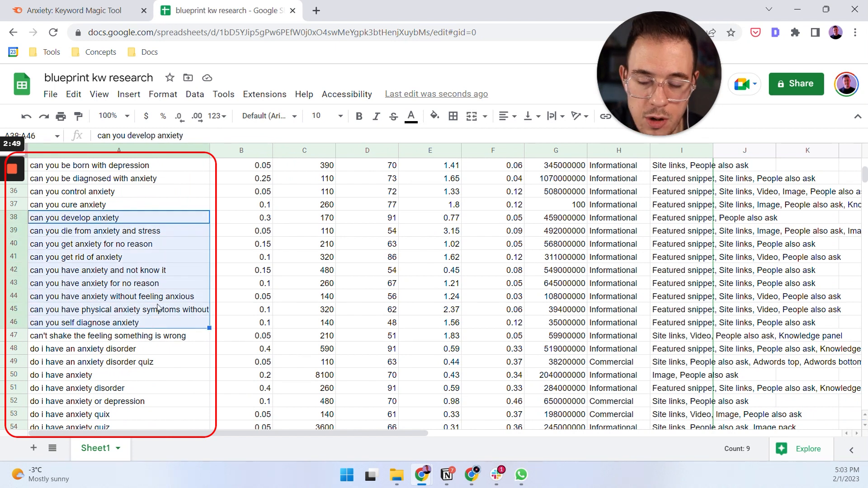
Examine the "do i have", "does" and "how do" questions further down the Keyword column for similar search intent.
scroll(157, 307, down, 3)
scroll(163, 285, down, 2)
drag(149, 192, 144, 220)
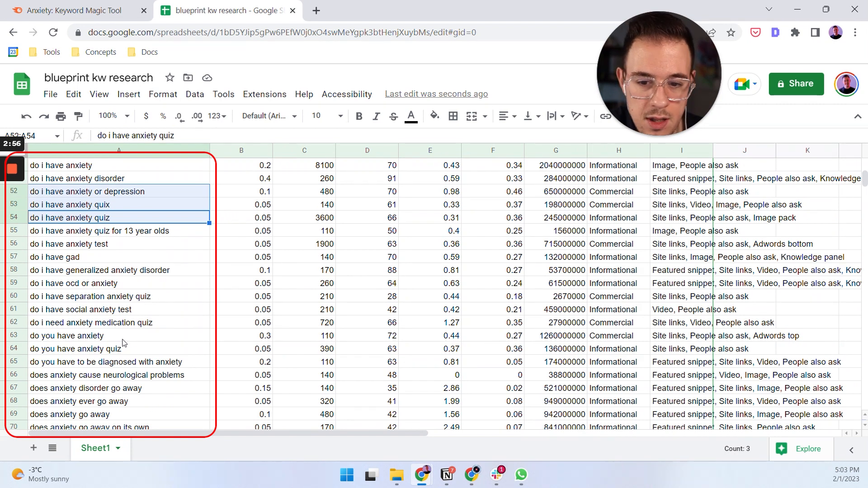
scroll(136, 334, down, 4)
drag(149, 271, 159, 213)
click(148, 321)
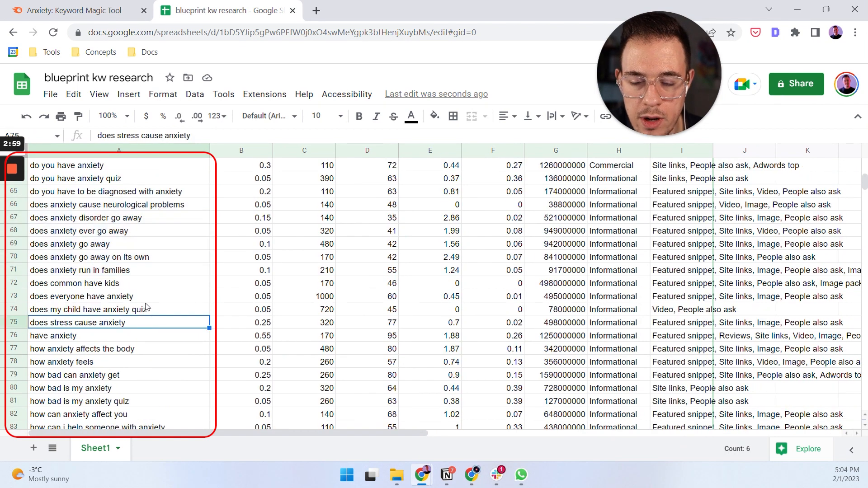
scroll(150, 312, down, 5)
scroll(149, 309, down, 4)
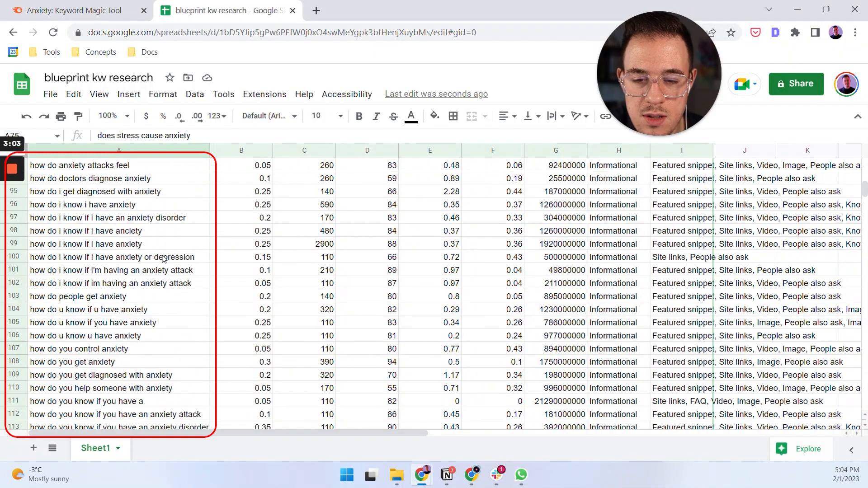
scroll(168, 249, down, 12)
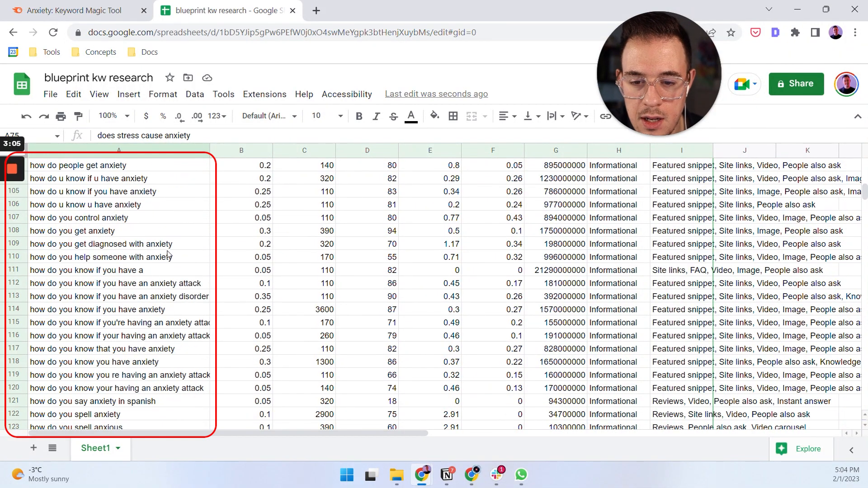
scroll(170, 255, up, 5)
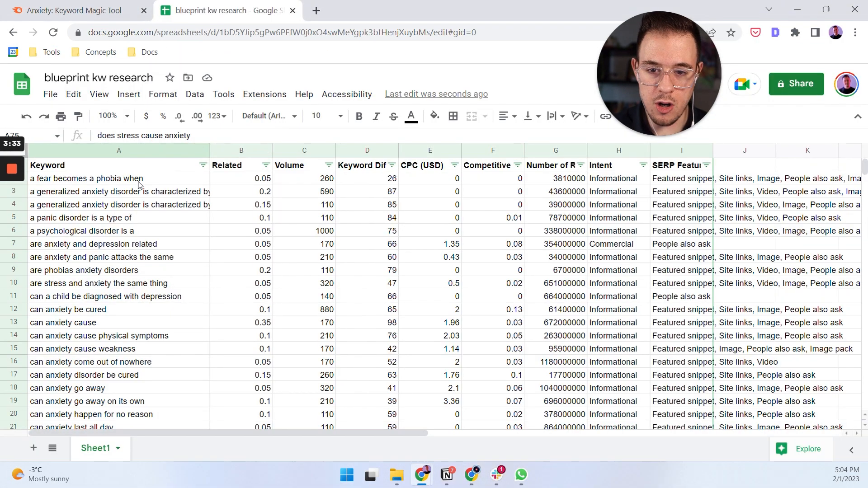
Copy every keyword below the header and paste the list into the Ahrefs Keywords Explorer.
click(139, 182)
key(ctrl+shift+Down)
key(ctrl+c)
key(alt+Tab)
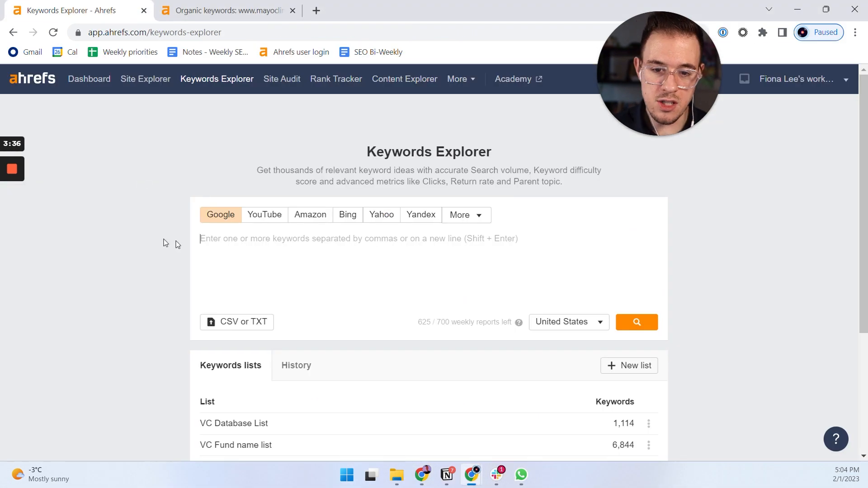
key(ctrl+v)
Run the pasted keyword list for Google in the United States and open its traffic share by pages report.
scroll(165, 247, down, 2)
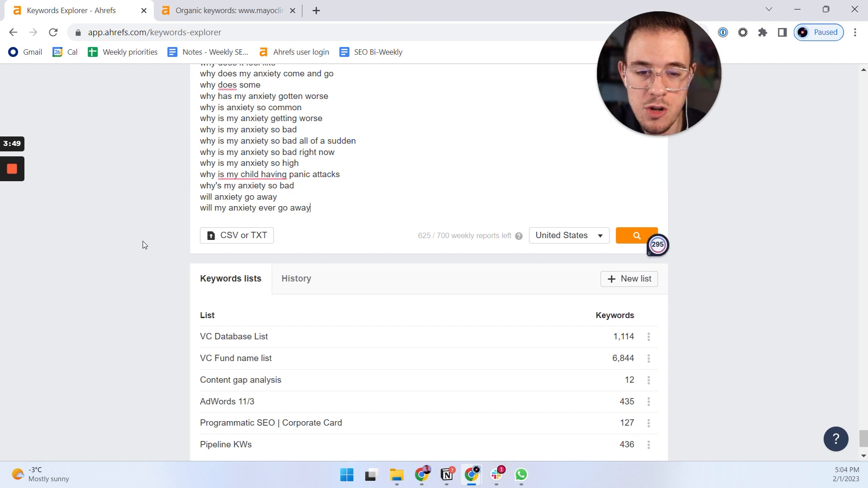
scroll(144, 246, up, 1)
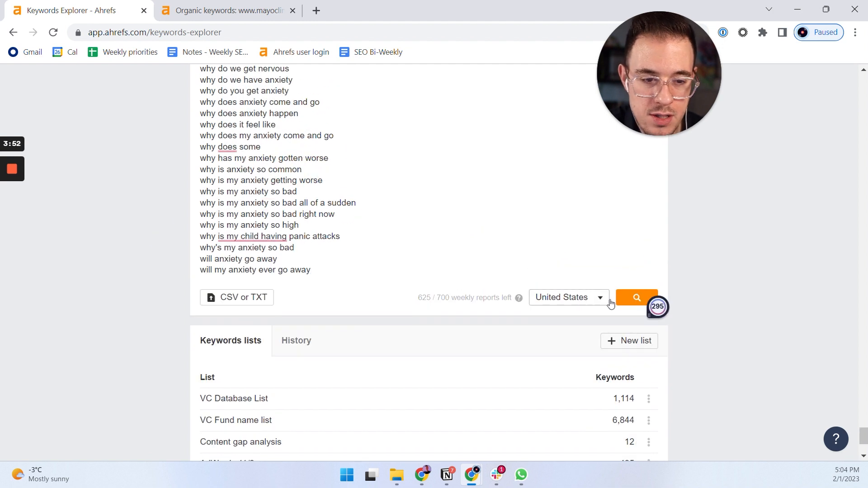
click(631, 300)
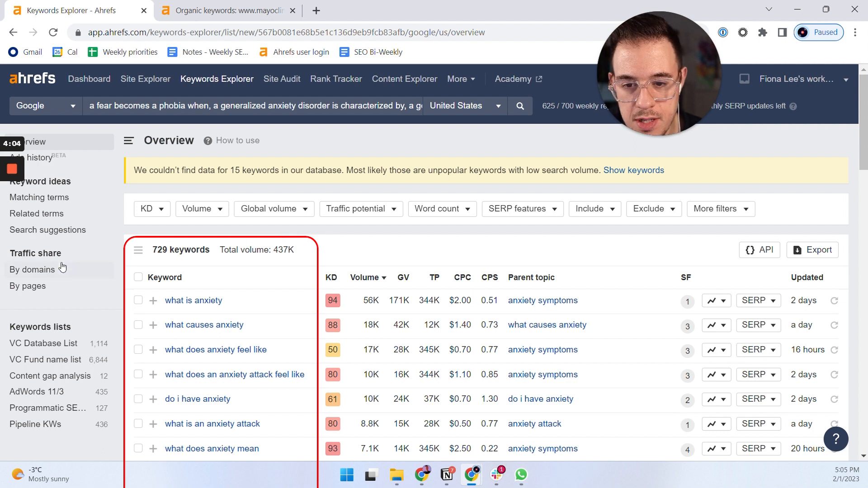
click(40, 287)
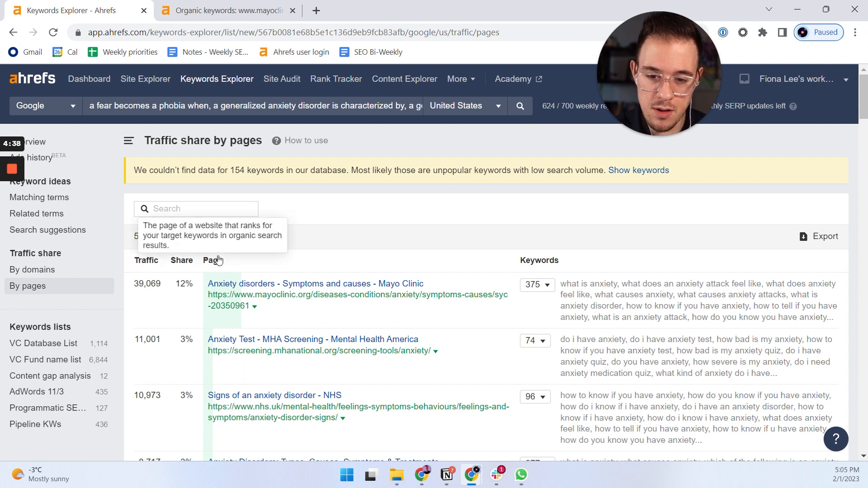
Inspect the list of keywords that the Mayo Clinic anxiety disorders page ranks for, then collapse it.
scroll(226, 258, down, 1)
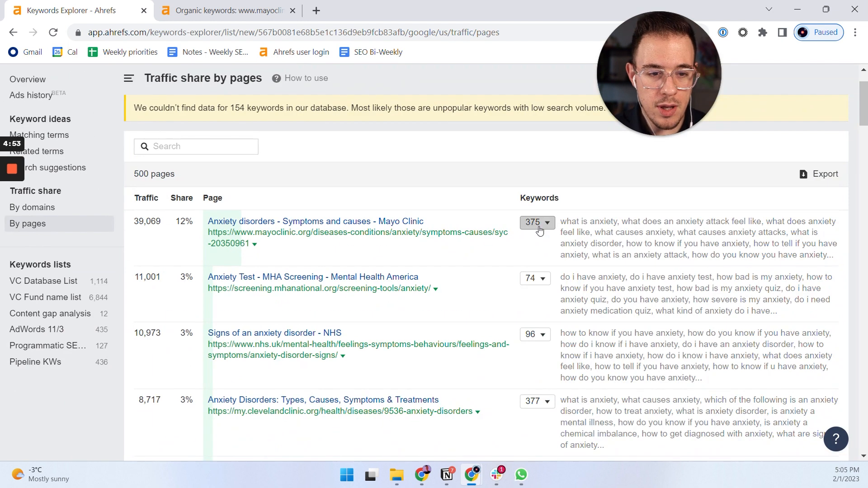
click(537, 222)
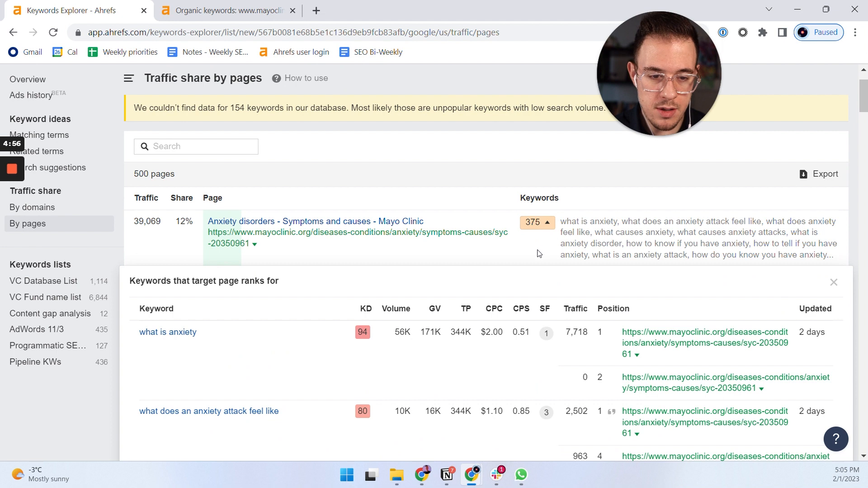
scroll(538, 252, down, 1)
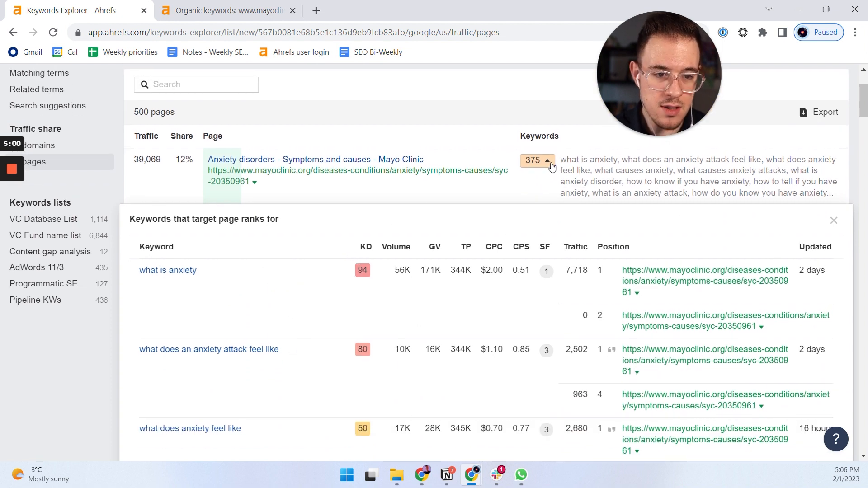
scroll(551, 167, up, 1)
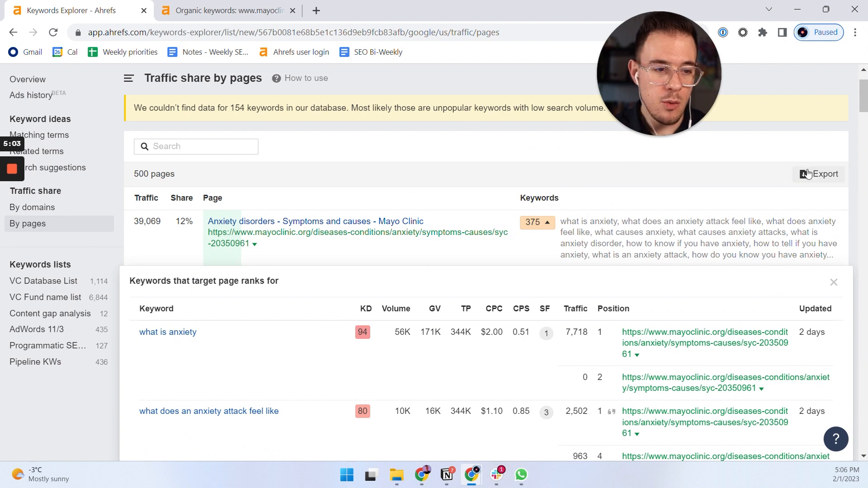
click(538, 223)
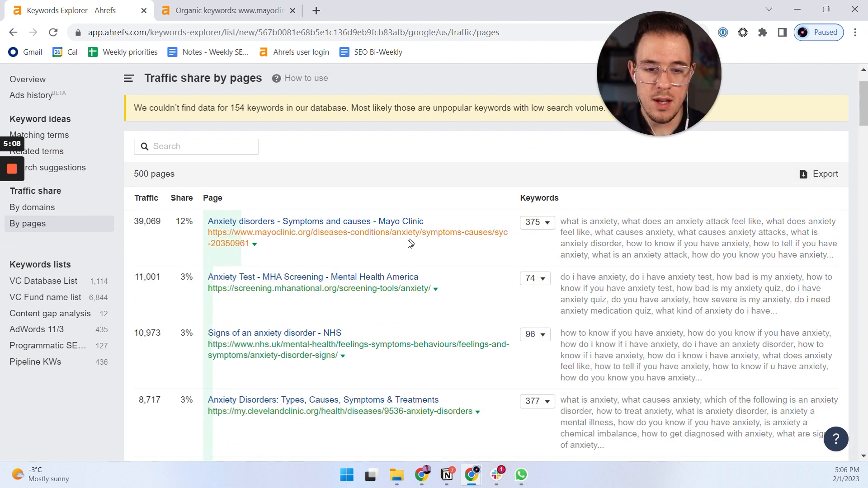
Open the Mayo Clinic anxiety disorders page in Site Explorer and show its organic keywords report.
scroll(402, 253, up, 1)
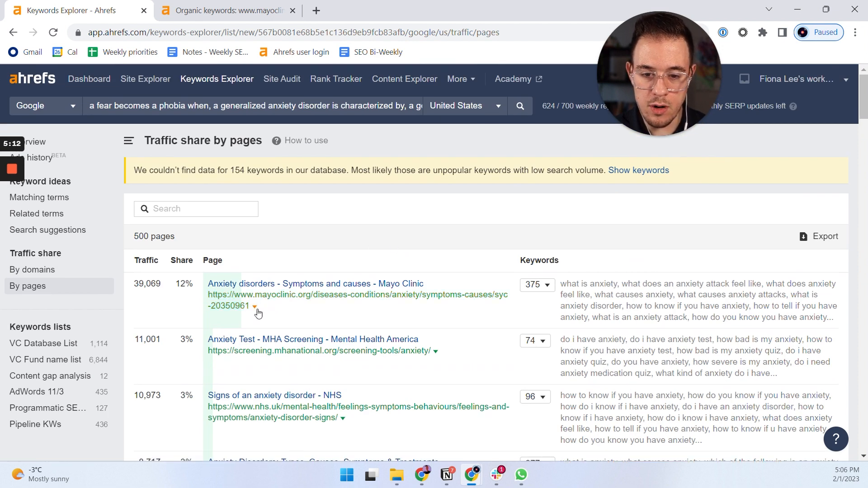
click(255, 308)
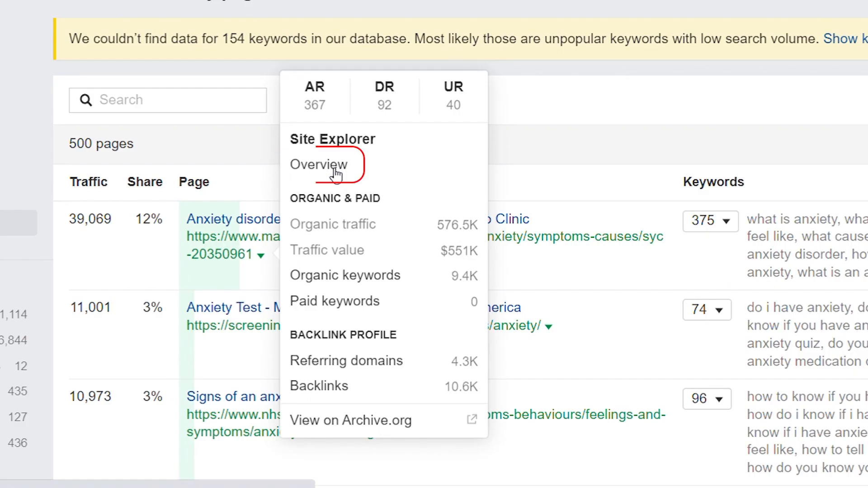
click(309, 252)
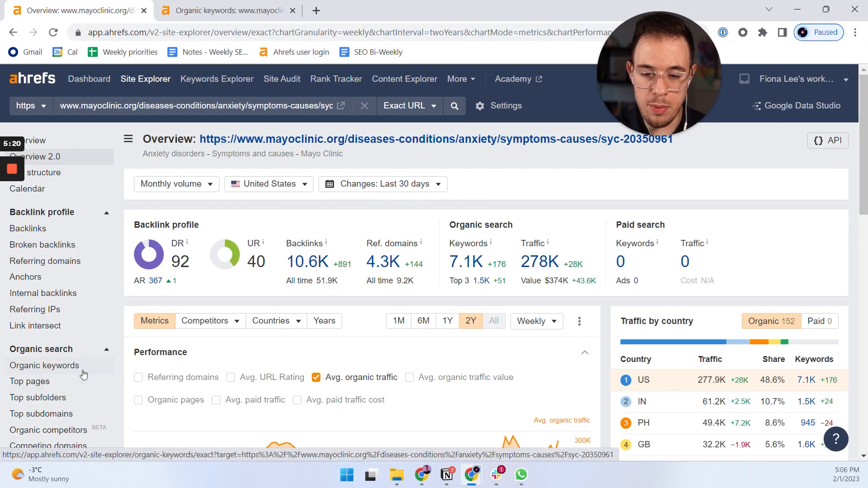
click(83, 374)
Filter the Mayo Clinic page's organic keywords to top 3 positions and review the filtered list.
click(253, 172)
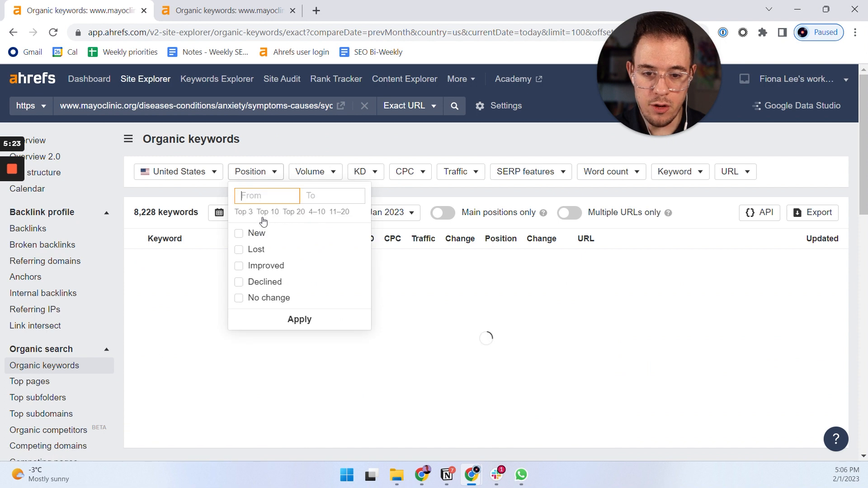
click(244, 212)
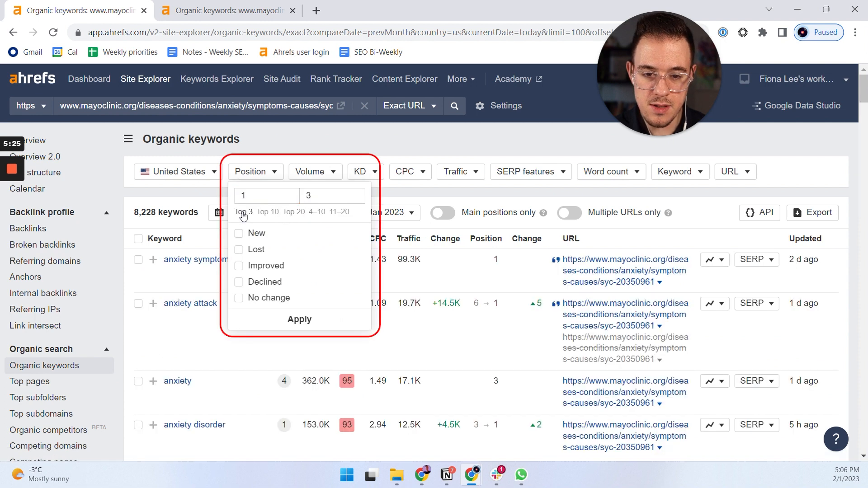
click(278, 318)
click(166, 206)
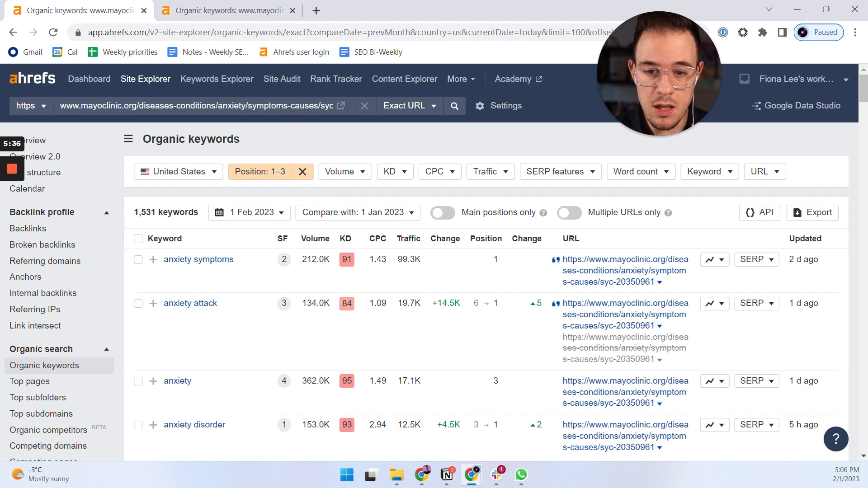
double_click(144, 212)
click(181, 207)
scroll(306, 277, down, 1)
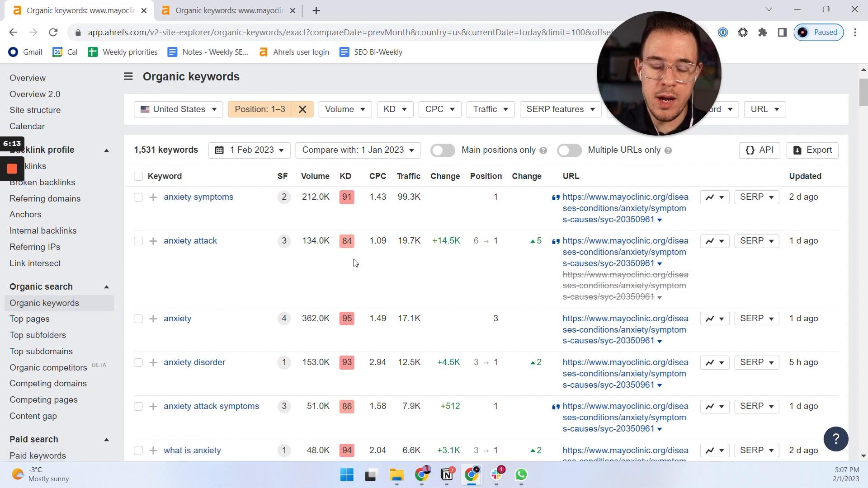
Switch to the blueprint kw research spreadsheet, go to the top of its Keyword column, and compare it with the Ahrefs organic keywords report.
key(alt+Tab)
click(245, 233)
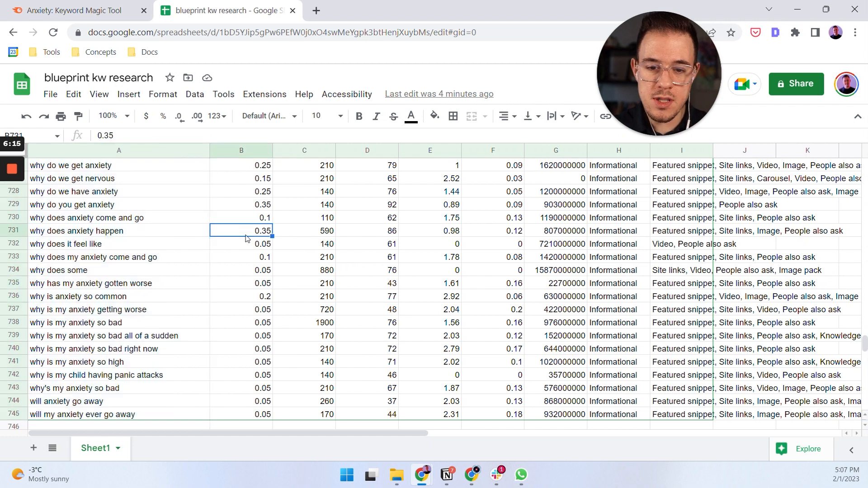
key(Left)
key(ctrl+Up)
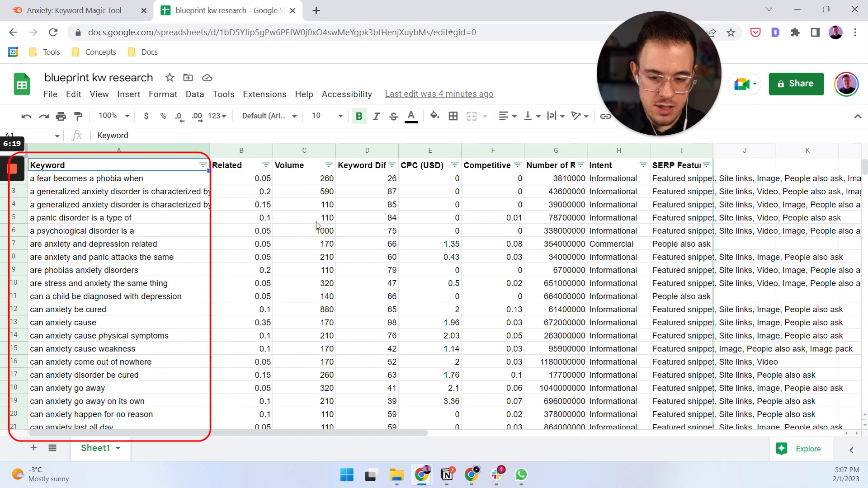
key(alt+Tab)
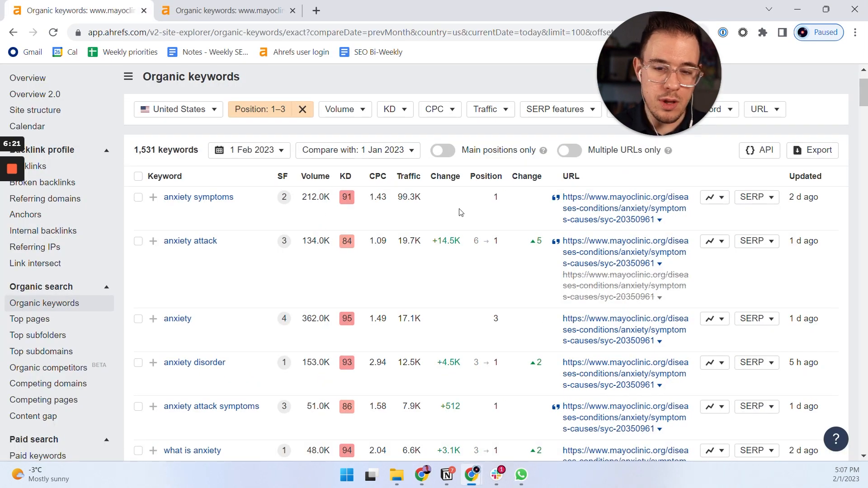
key(alt+Tab)
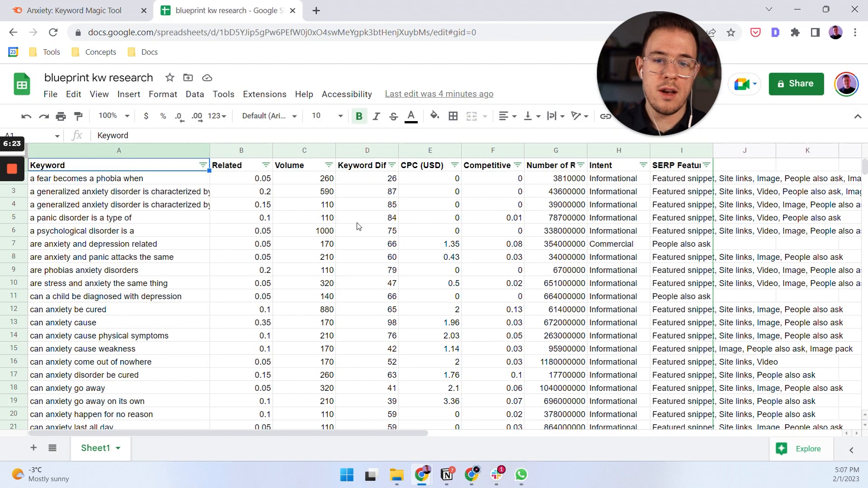
Insert a new column before the Keyword column and give it the header URL.
key(Down)
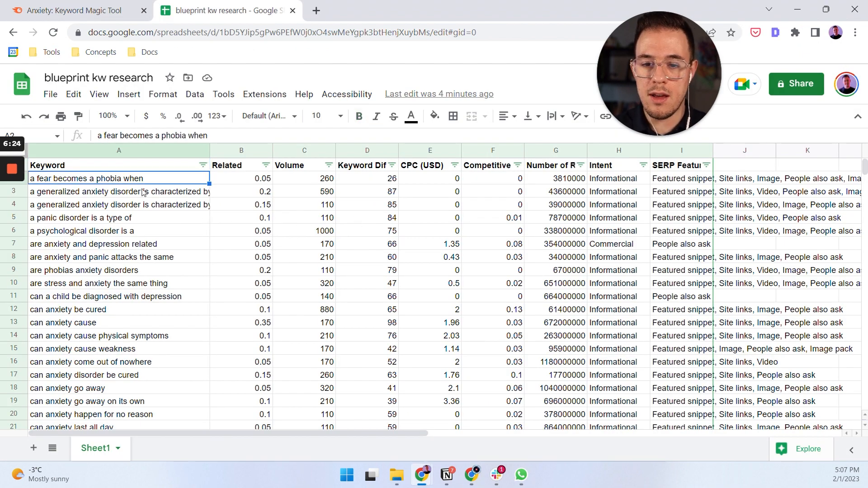
right_click(105, 154)
click(181, 219)
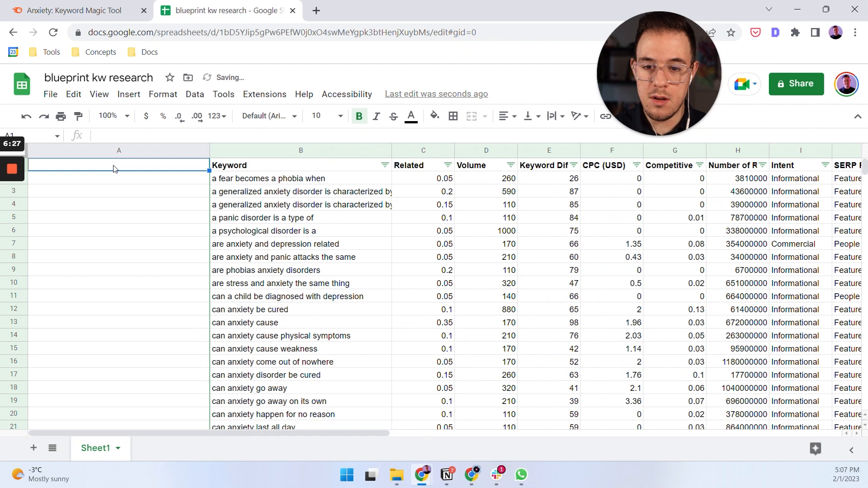
text(URL)
key(Return)
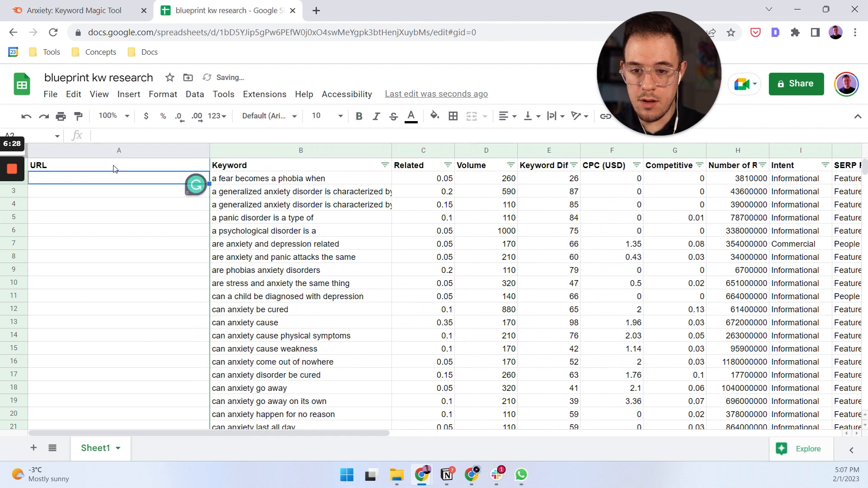
click(232, 183)
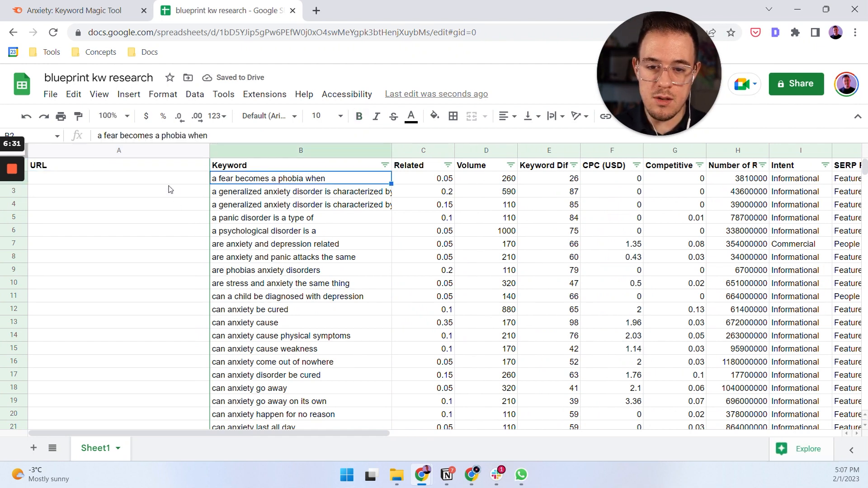
key(Left)
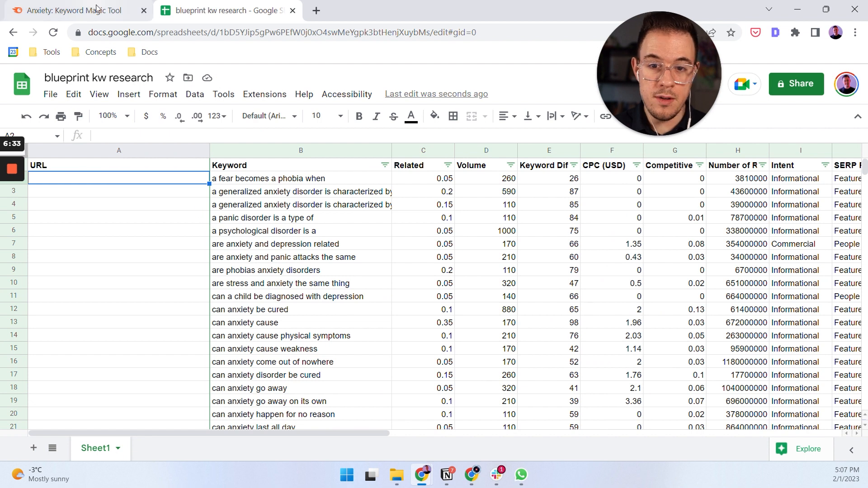
Switch to Ahrefs and export all 1,531 organic keyword rows to CSV with Microsoft Excel (UTF-16) encoding.
click(77, 11)
click(266, 13)
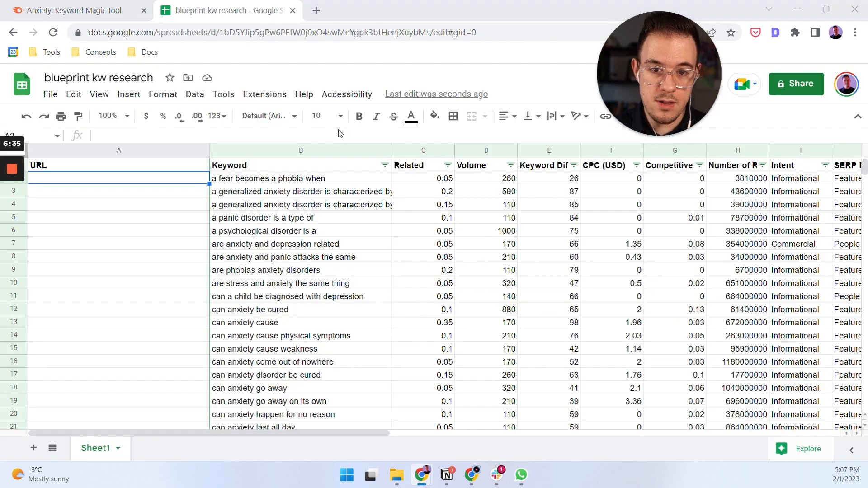
key(alt+Tab)
click(814, 150)
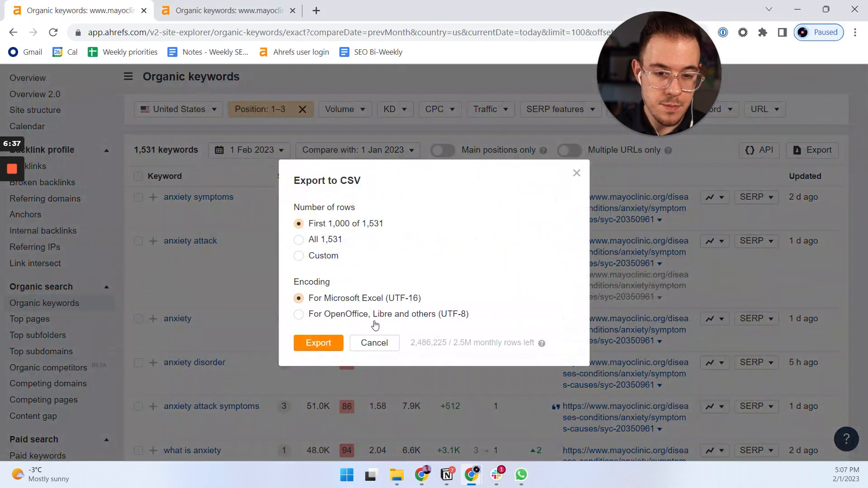
click(316, 240)
click(329, 348)
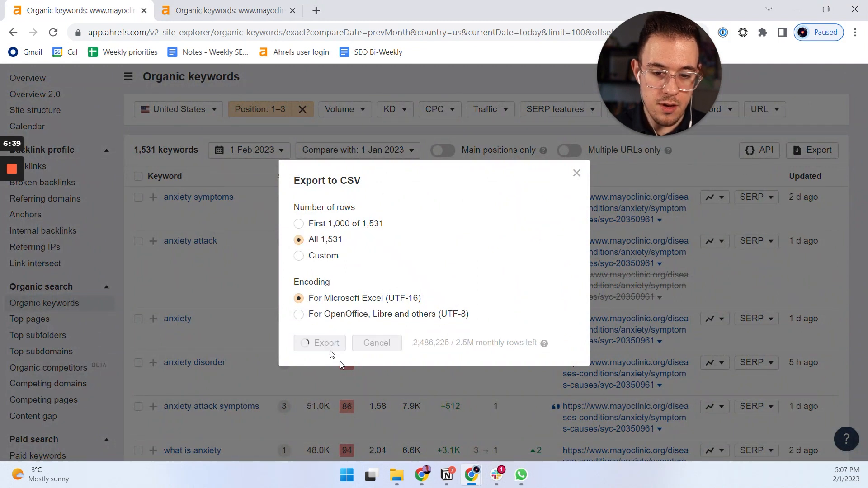
Upload the exported Mayo Clinic CSV into a new ahrefs sheet of the blueprint kw research spreadsheet, replacing data at the selected cell.
key(alt+Tab)
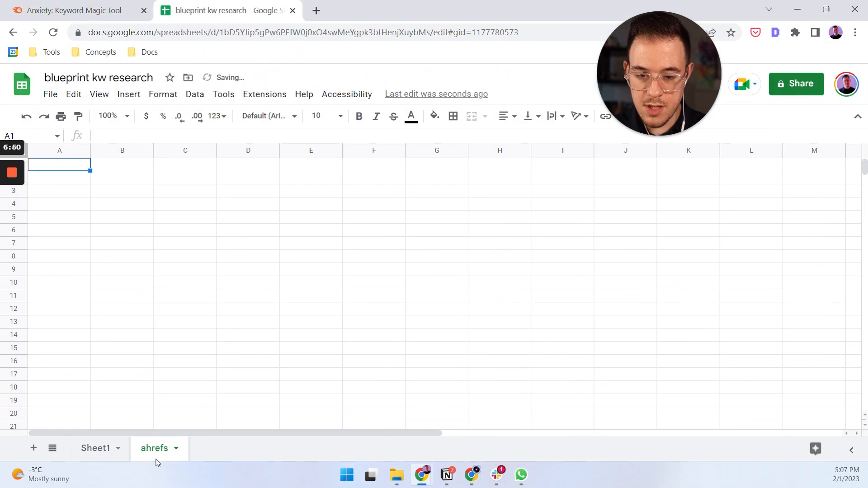
click(50, 94)
click(86, 154)
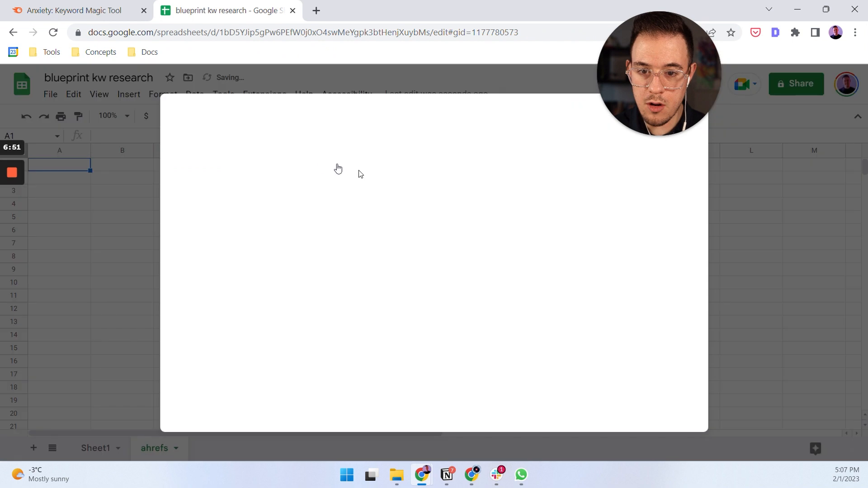
click(420, 162)
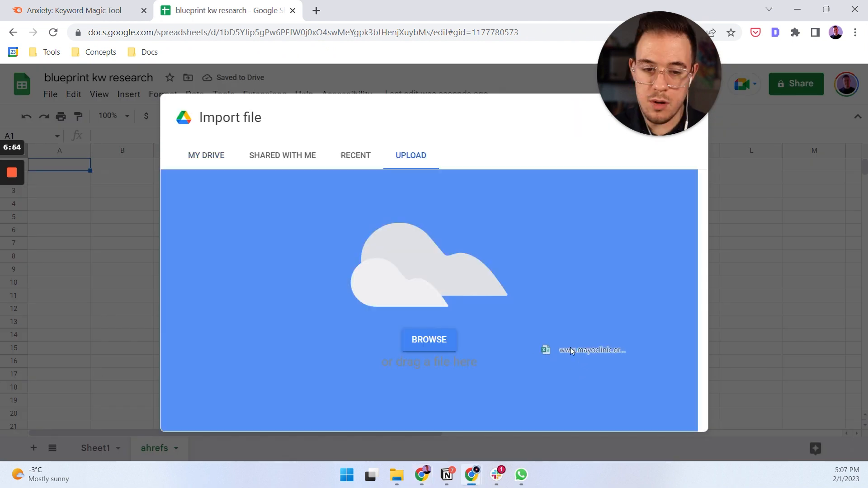
drag(577, 352, 494, 343)
click(372, 276)
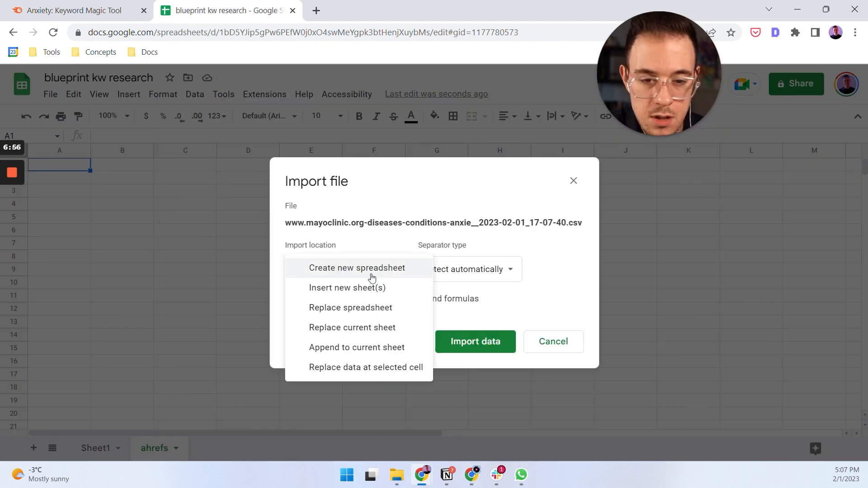
click(378, 365)
click(470, 342)
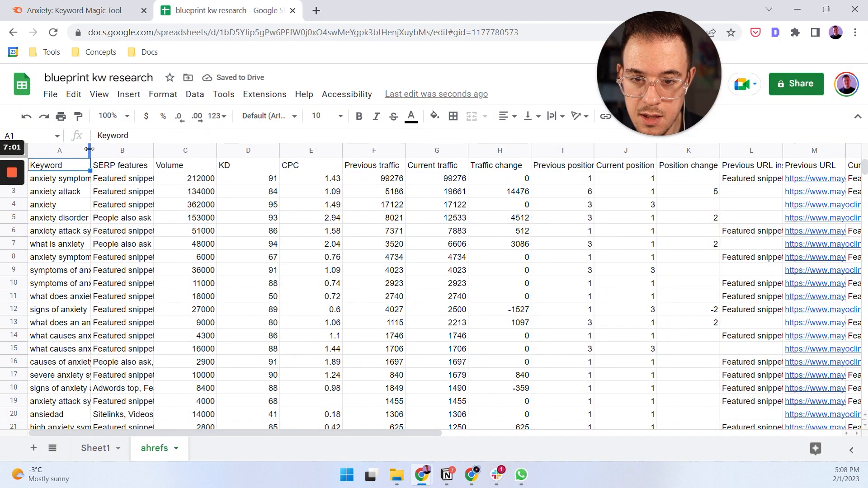
Move the Current URL inside column directly after Keyword in the ahrefs sheet and make both column headers bold.
click(807, 151)
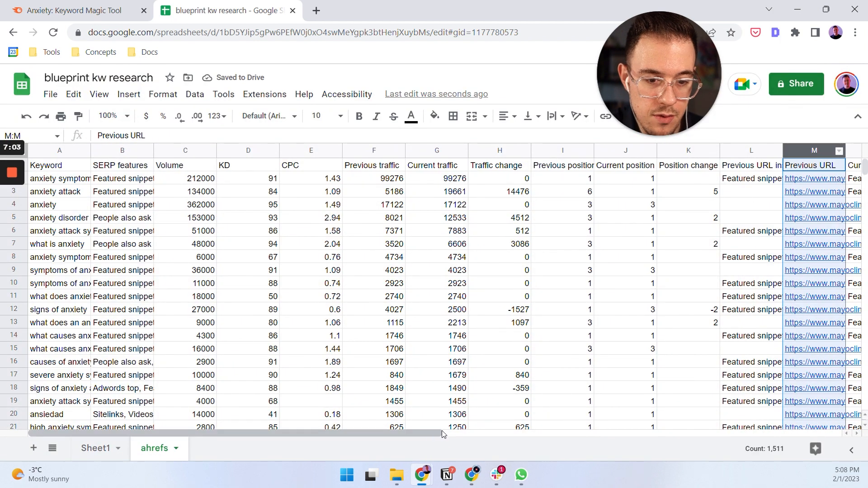
scroll(535, 406, right, 3)
click(751, 151)
drag(751, 151, 95, 154)
scroll(328, 425, left, 3)
drag(271, 152, 93, 154)
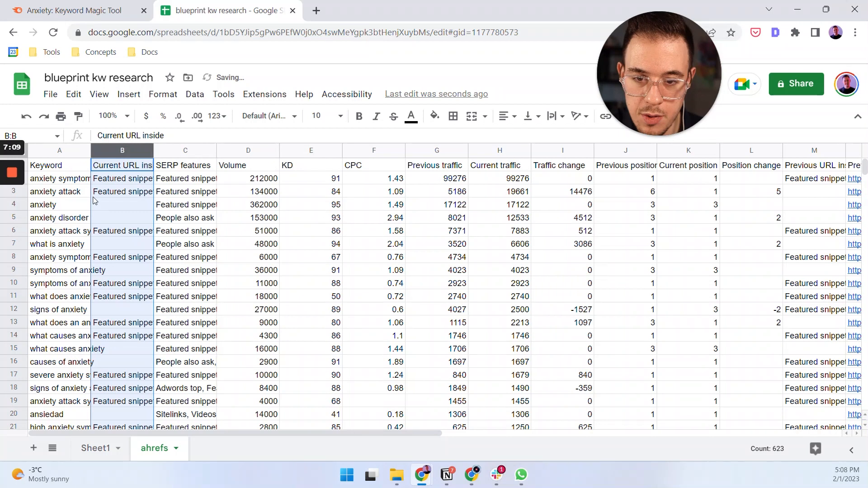
click(77, 172)
key(shift+Right)
key(ctrl+b)
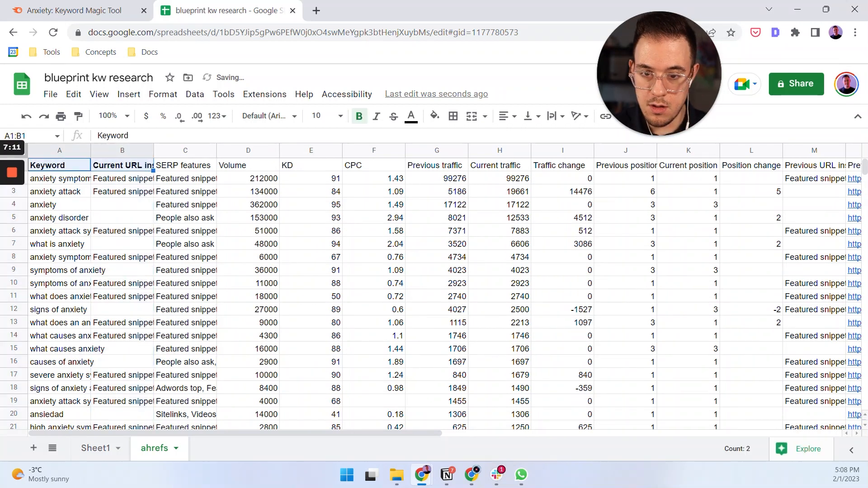
Rename Sheet1 as semrush.
click(94, 449)
double_click(111, 450)
text(semrus)
key(Return)
double_click(98, 449)
click(105, 450)
text(h)
key(Return)
Enter =vlookup(B2,ahrefs!A:B,2,false) in cell A2 of the semrush sheet and fill it down the URL column.
click(74, 182)
text(=vlookup)
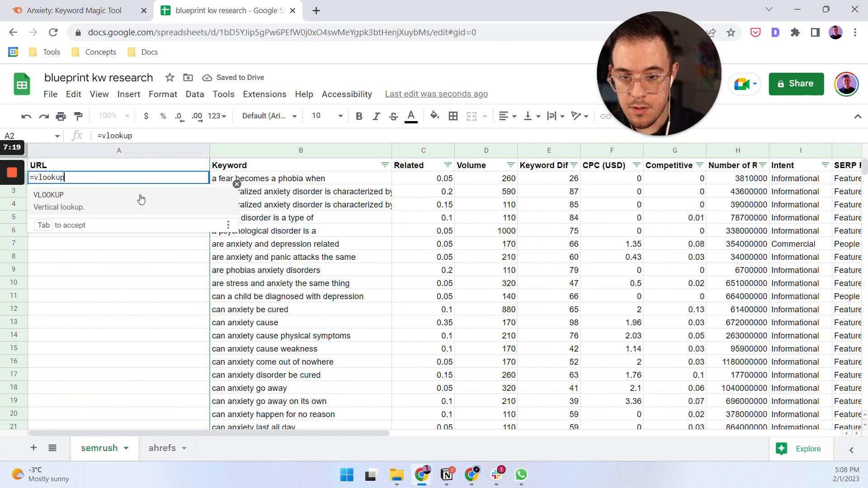
text((B2,)
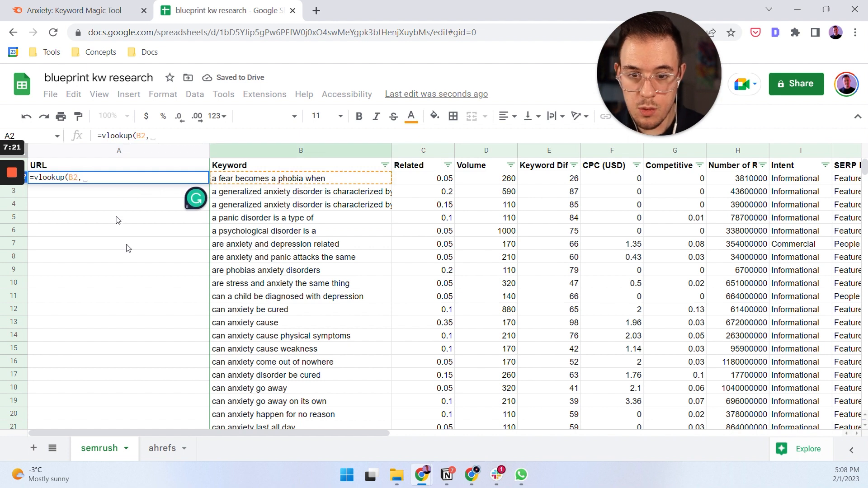
click(162, 448)
drag(67, 152, 100, 155)
text(,2,false))
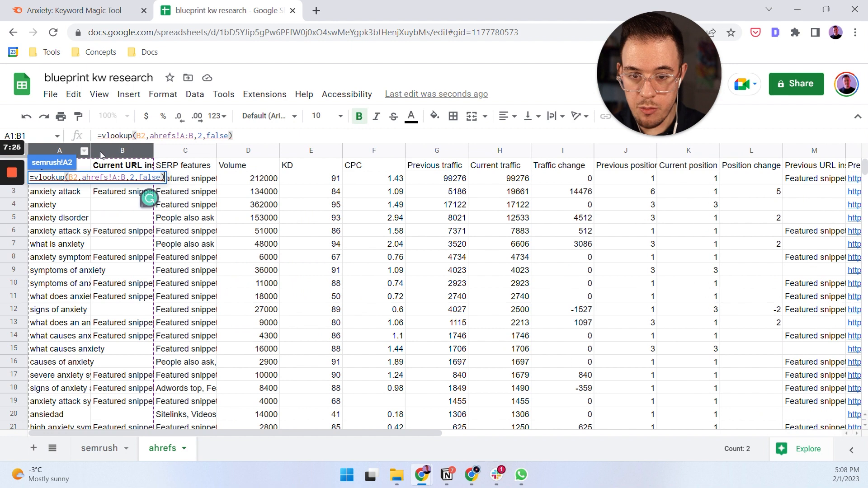
key(Return)
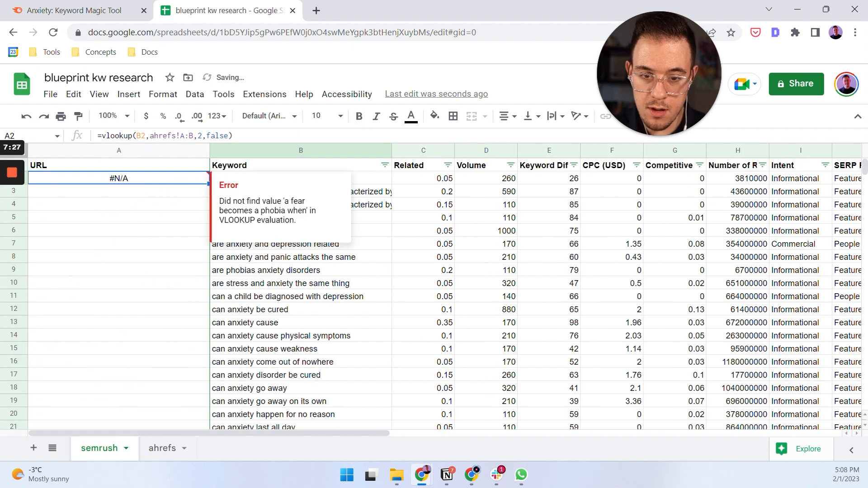
double_click(209, 184)
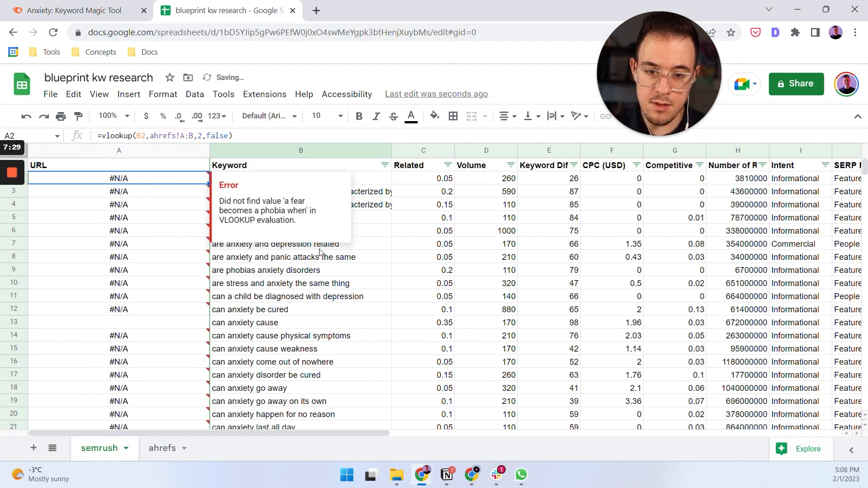
Check the lookup results in the semrush sheet's URL column against the Current URL inside column of the ahrefs sheet.
click(315, 288)
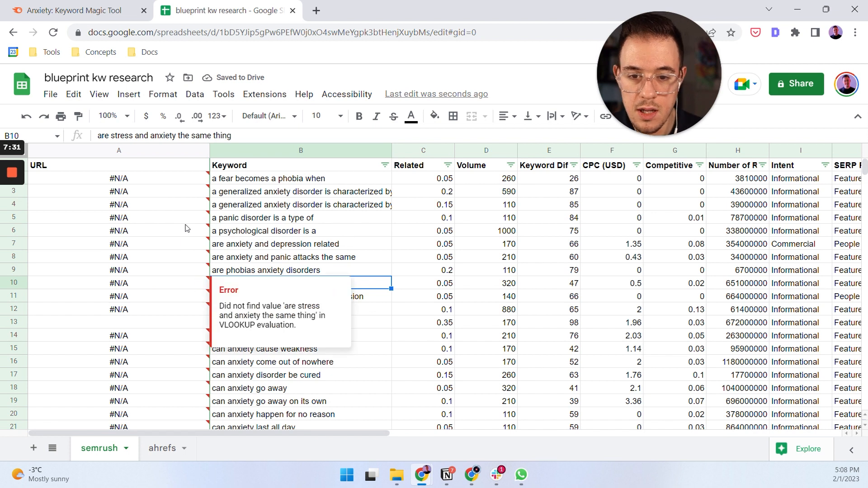
scroll(186, 231, down, 15)
click(166, 195)
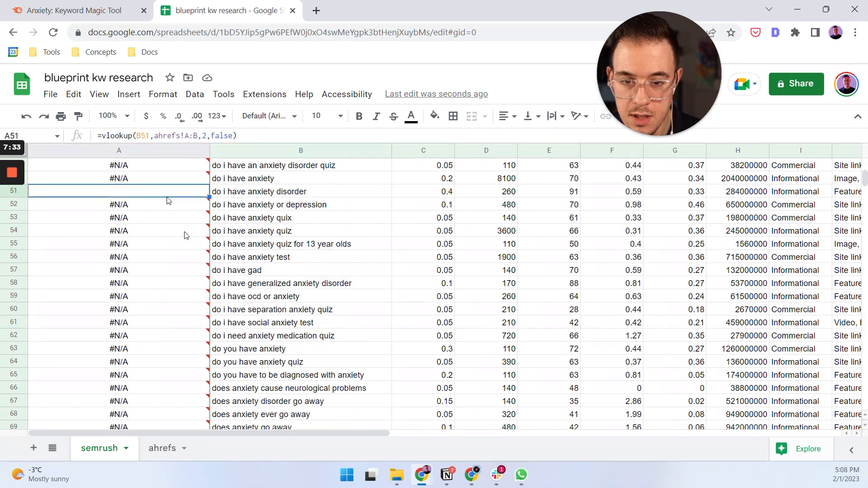
scroll(193, 262, down, 7)
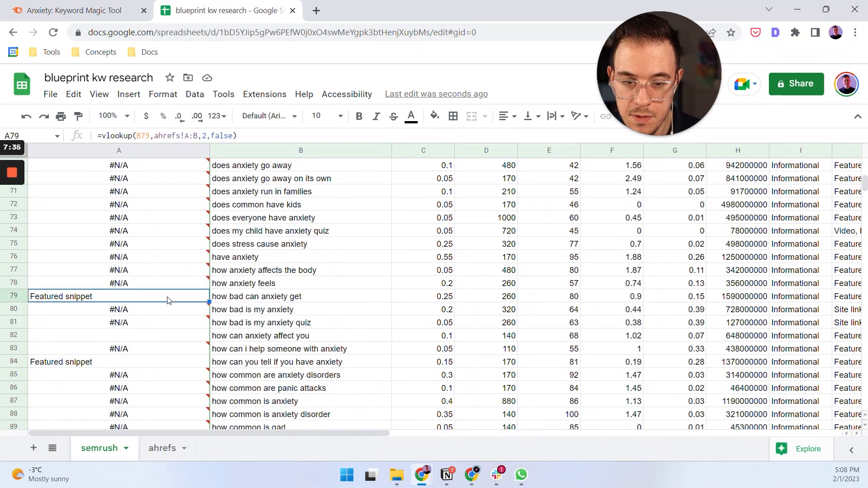
click(163, 448)
click(141, 183)
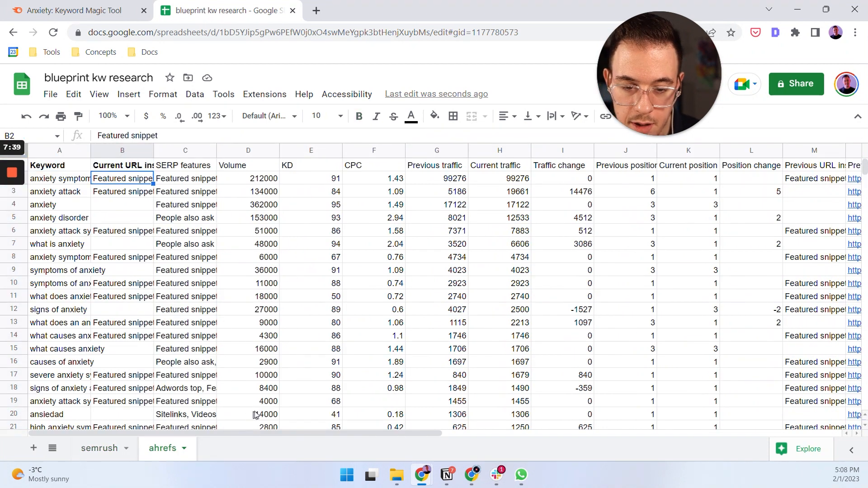
key(Return)
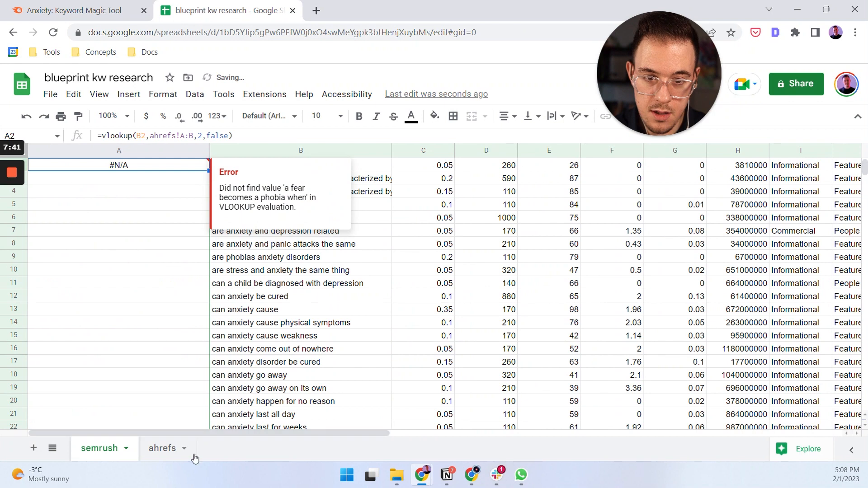
key(ctrl+shift+Tab)
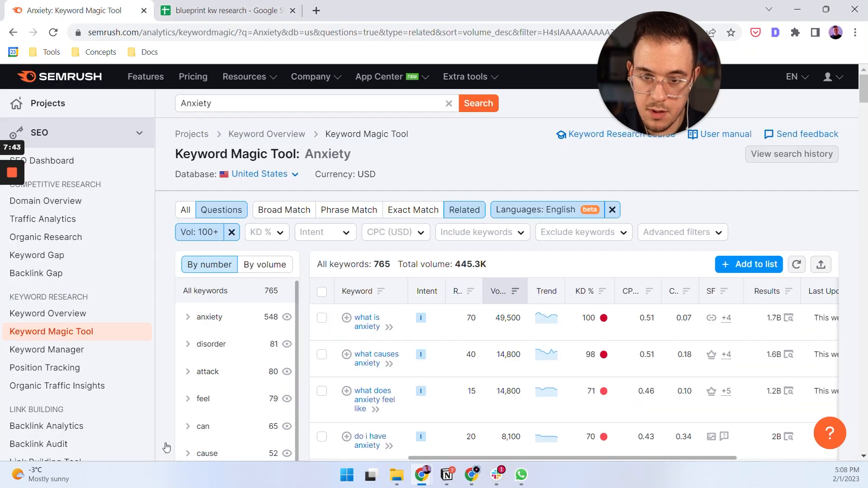
Return to the blueprint kw research spreadsheet and move the Current URL column directly after Keyword in the ahrefs sheet.
key(ctrl+Tab)
click(165, 448)
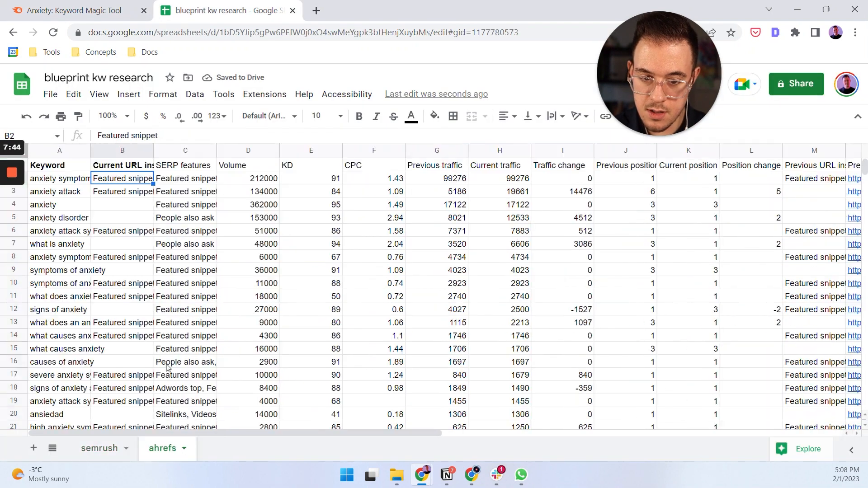
click(120, 450)
click(44, 118)
click(165, 448)
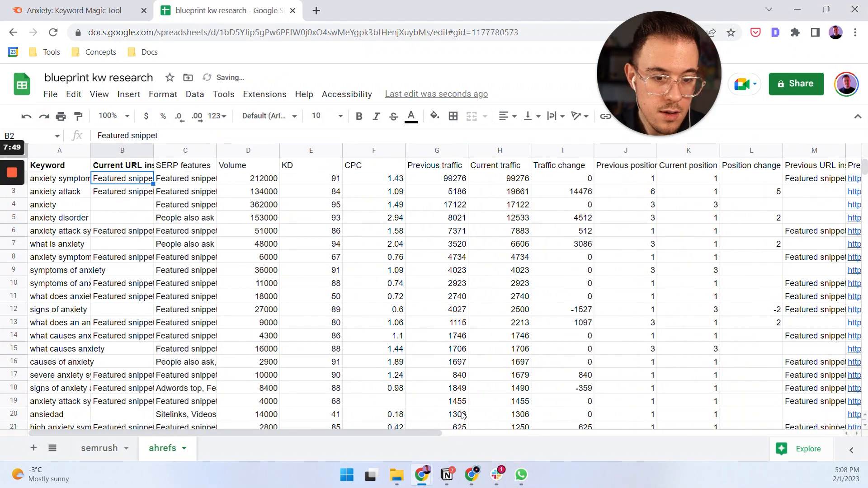
drag(409, 433, 470, 434)
click(814, 151)
click(854, 165)
drag(445, 435, 468, 434)
drag(798, 151, 93, 154)
scroll(250, 216, left, 3)
drag(249, 151, 121, 153)
Remove bold from the Current URL inside header and make the Current URL header bold in the ahrefs sheet.
click(186, 166)
key(ctrl+b)
click(128, 167)
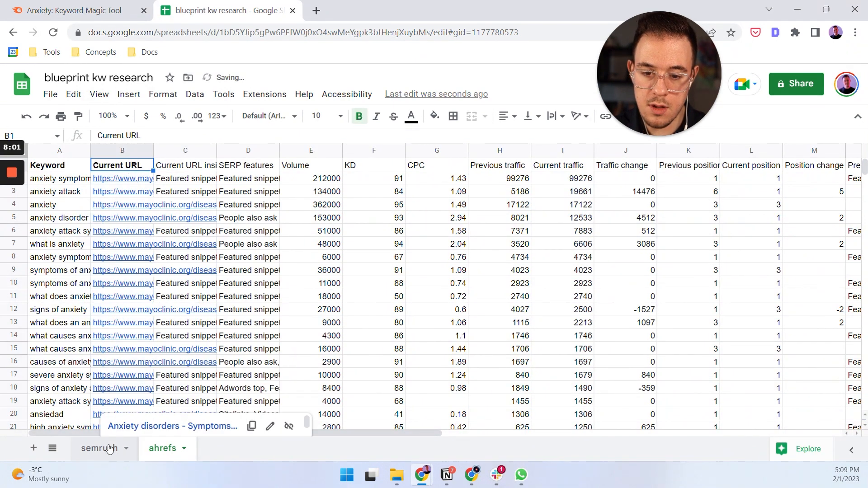
Open the semrush sheet and widen its URL column to show more of the looked-up addresses.
click(100, 448)
mouse_move(202, 298)
key(Up)
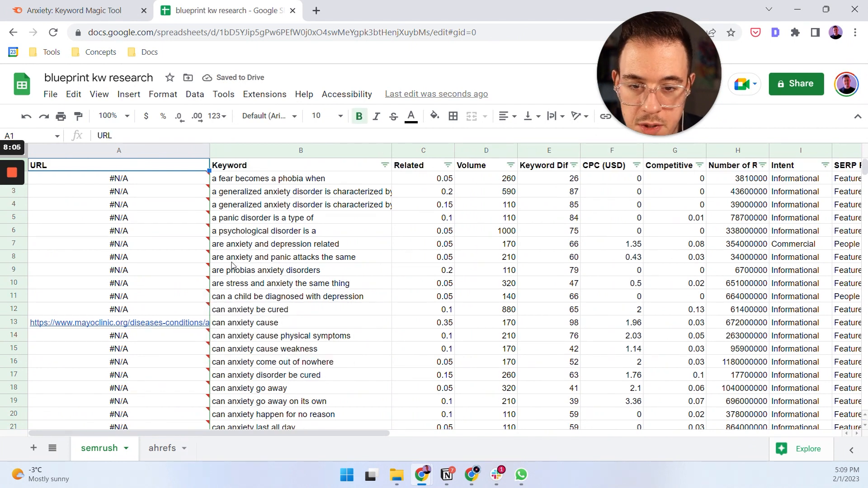
key(Down)
click(290, 285)
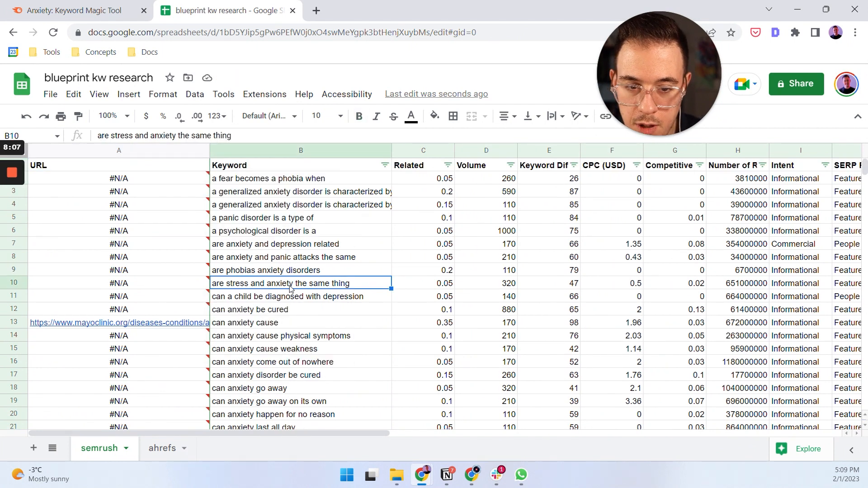
mouse_move(140, 194)
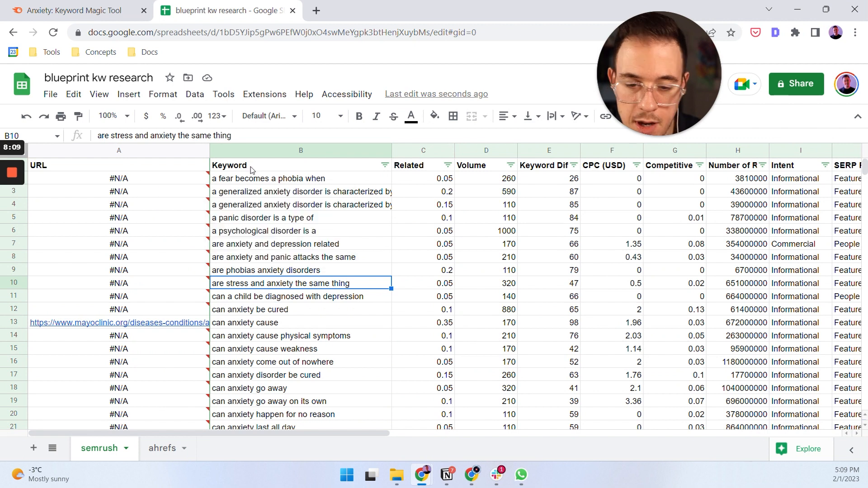
drag(209, 151, 331, 154)
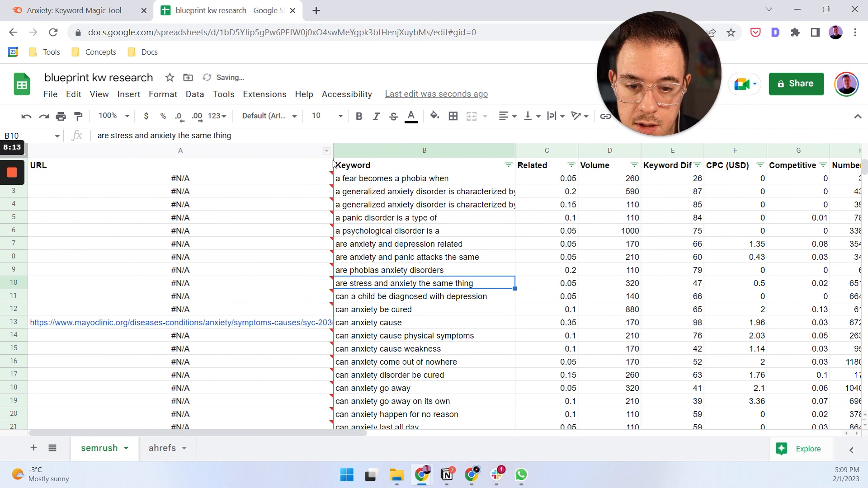
right_click(322, 152)
click(272, 168)
Examine which question keywords in the semrush sheet have a Mayo Clinic URL and which return #N/A.
scroll(275, 253, down, 8)
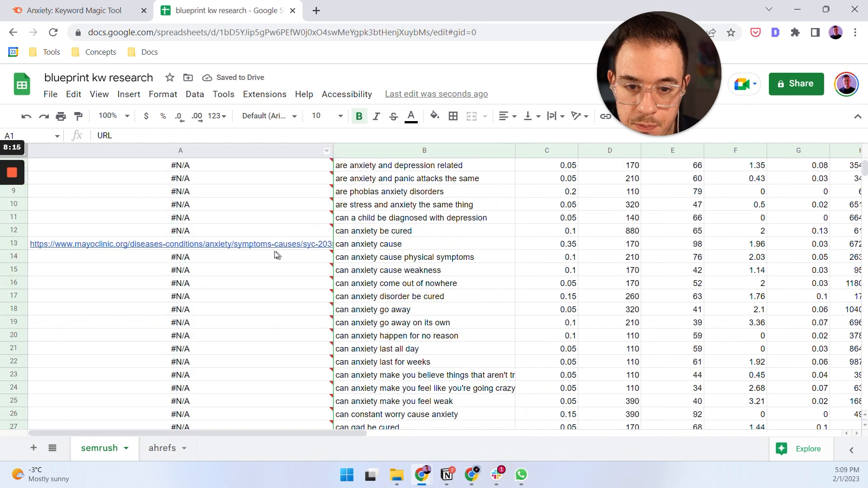
scroll(237, 251, down, 16)
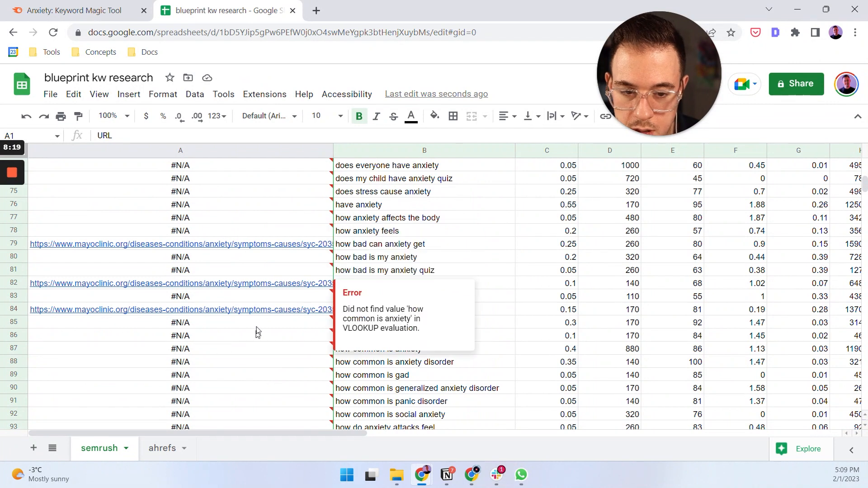
scroll(256, 328, down, 7)
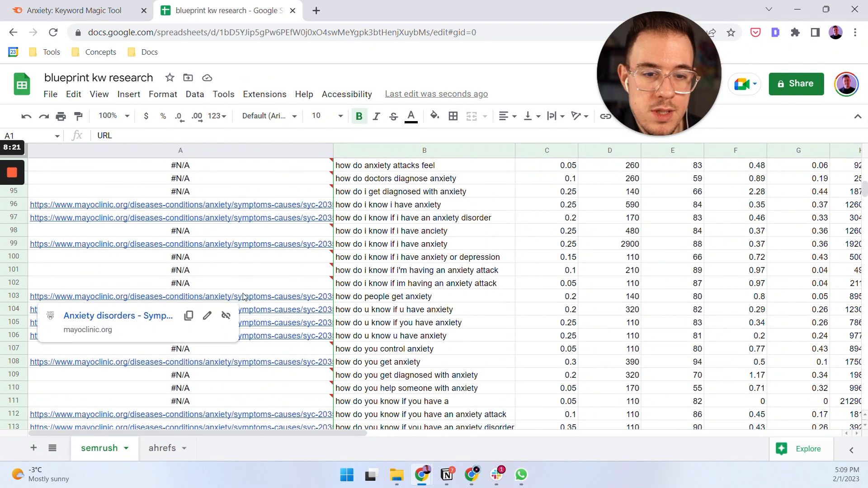
scroll(260, 292, down, 9)
scroll(260, 286, down, 2)
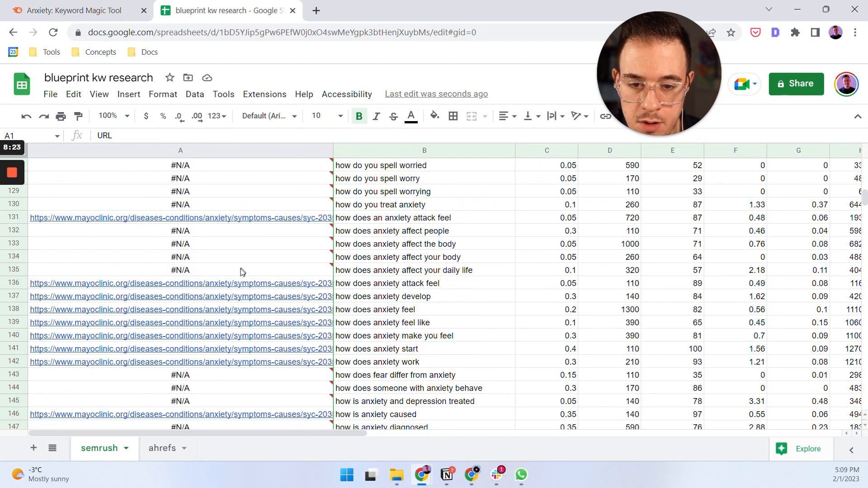
scroll(240, 270, down, 20)
scroll(235, 269, down, 7)
scroll(235, 268, up, 4)
scroll(232, 271, down, 20)
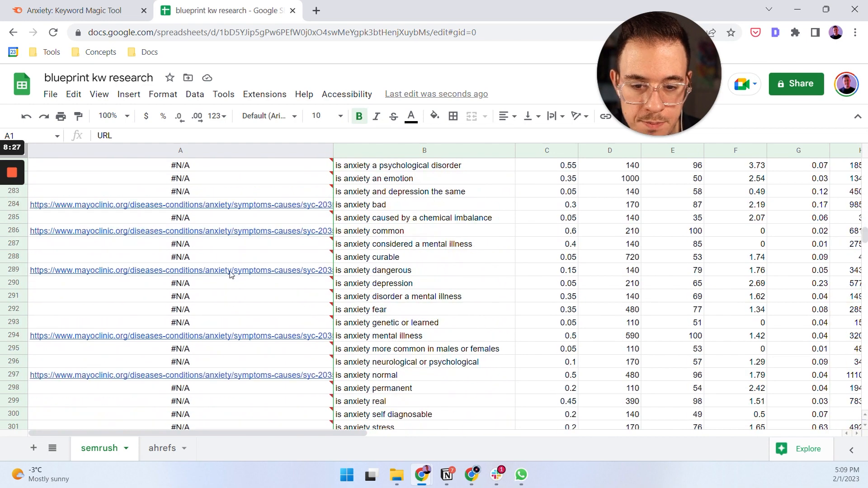
scroll(230, 272, down, 18)
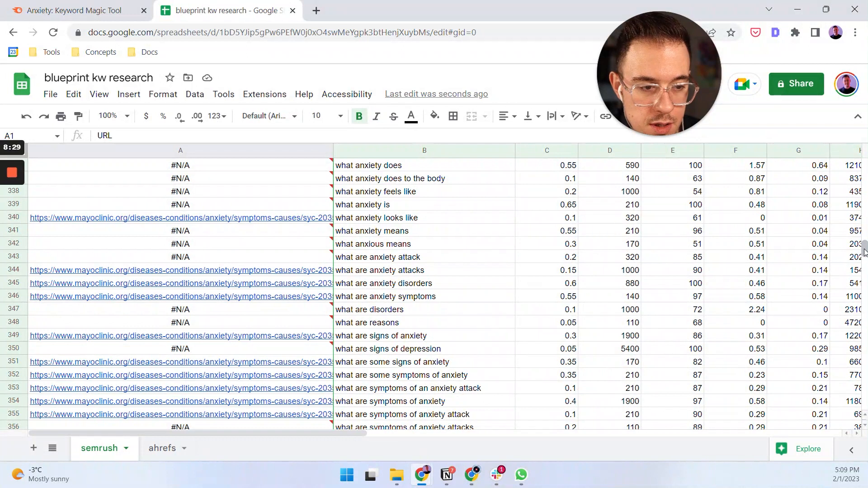
drag(864, 249, 863, 164)
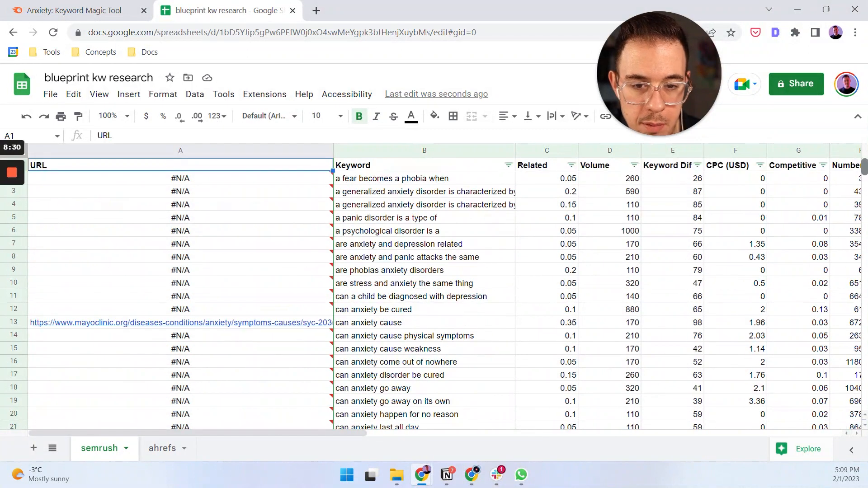
Remove the existing filter in the semrush sheet and create a new one over the whole table, including the URL column.
click(359, 166)
key(ctrl+a)
click(195, 94)
click(230, 166)
click(244, 169)
key(ctrl+a)
click(195, 94)
click(227, 165)
Sort the semrush table by the URL column from Z to A.
drag(259, 188, 312, 178)
click(327, 165)
click(276, 201)
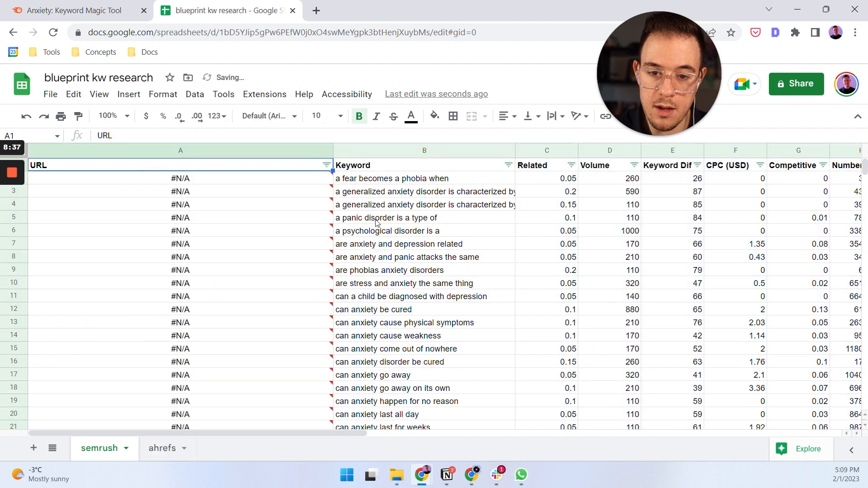
Sort the semrush table by the URL column from A to Z.
click(327, 165)
click(295, 179)
click(381, 220)
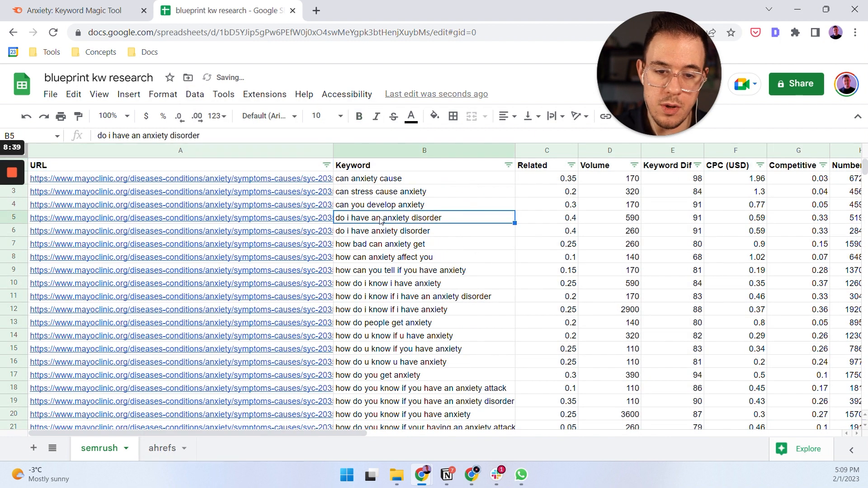
Widen the URL column in the semrush sheet until the complete Mayo Clinic addresses fit.
scroll(317, 222, down, 15)
scroll(308, 225, up, 15)
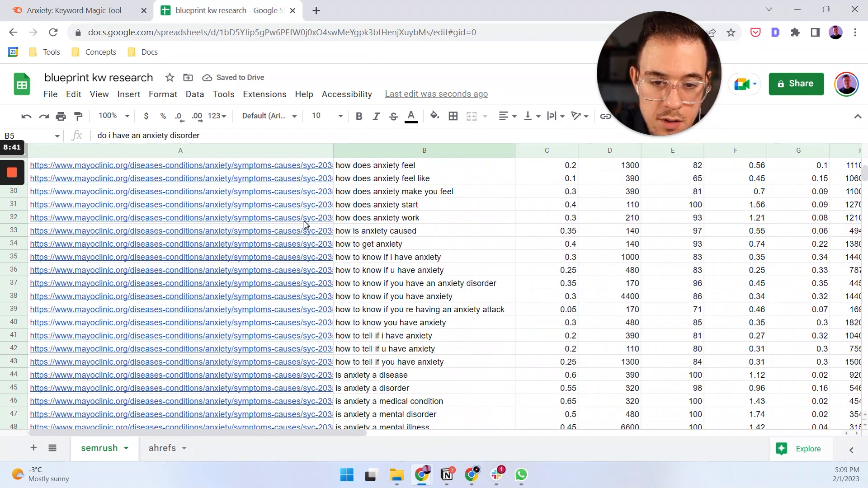
drag(333, 150, 154, 152)
scroll(307, 234, down, 15)
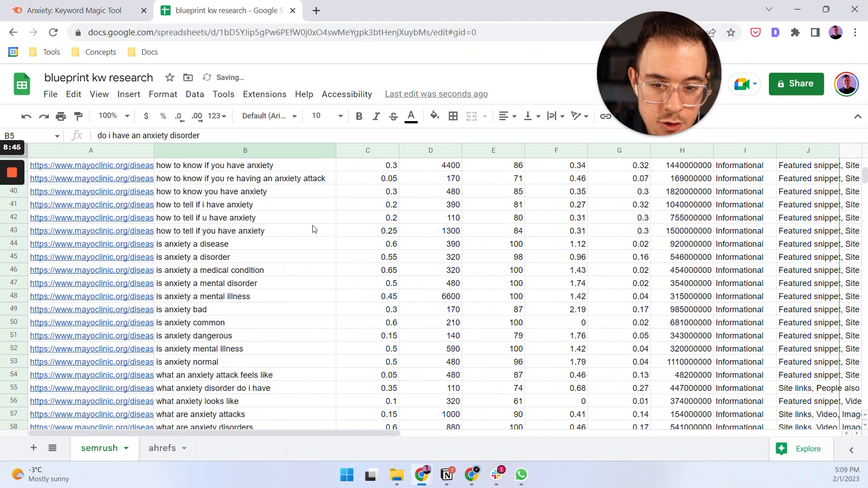
scroll(307, 234, up, 15)
drag(155, 151, 416, 156)
Open the Mayo Clinic link in cell A2 and examine the sections of the anxiety disorders page.
click(135, 178)
click(118, 200)
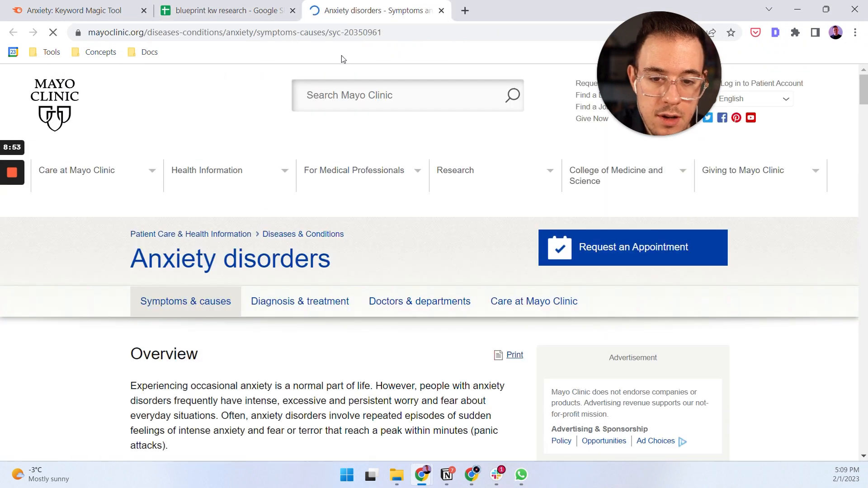
scroll(222, 354, down, 15)
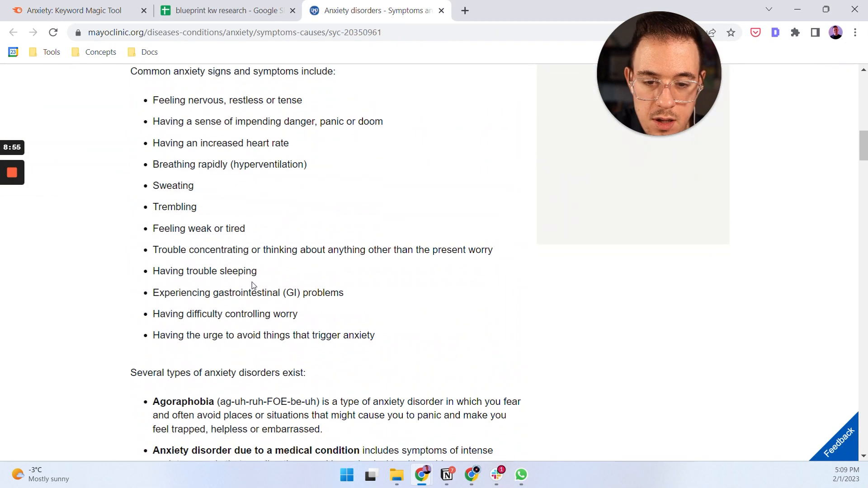
scroll(253, 233, down, 20)
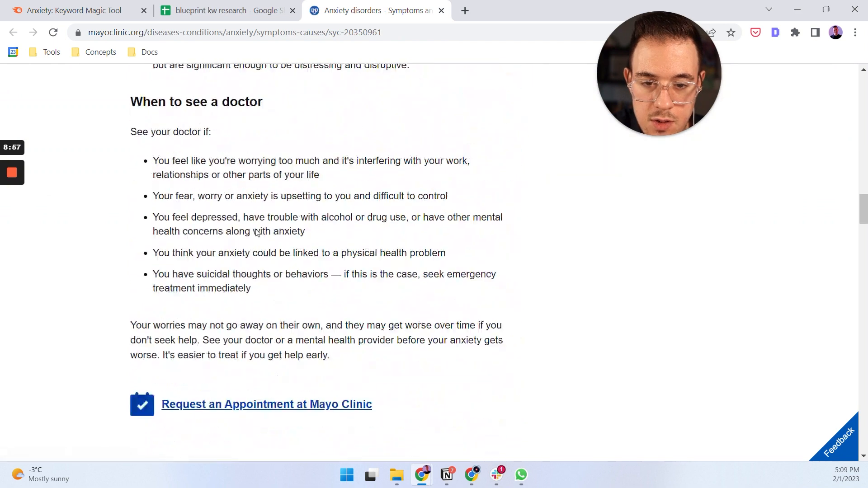
scroll(241, 227, down, 20)
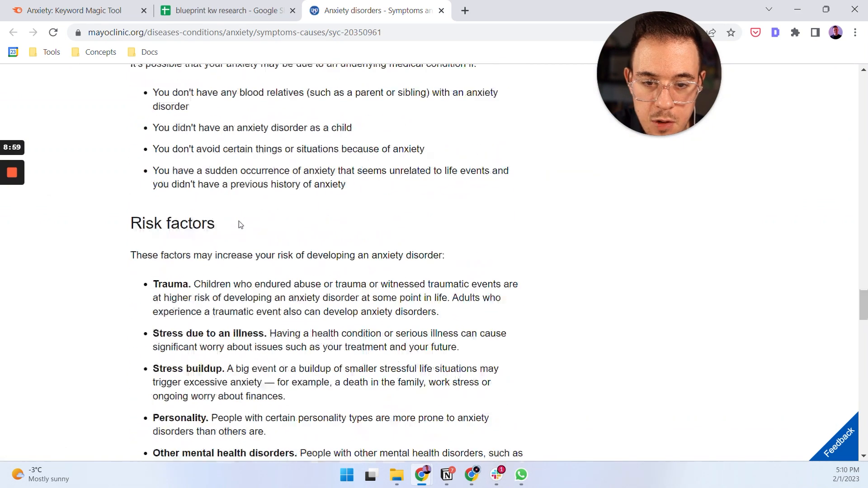
scroll(241, 227, down, 19)
scroll(246, 221, up, 10)
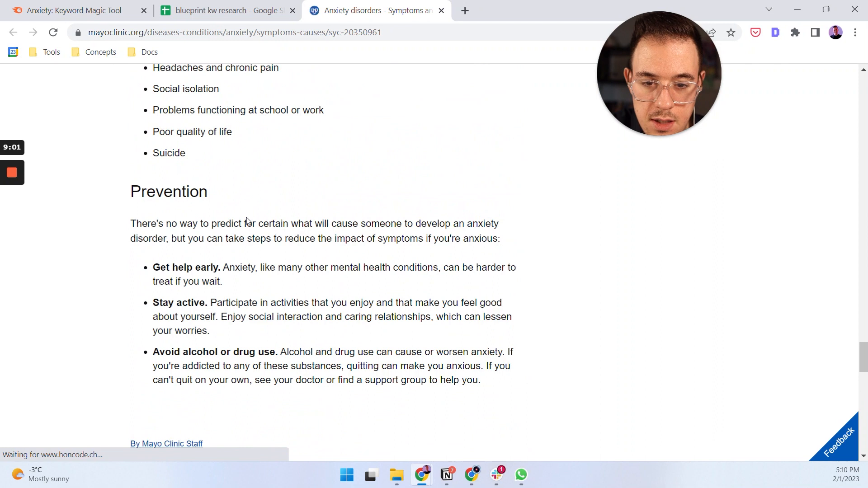
scroll(246, 221, down, 4)
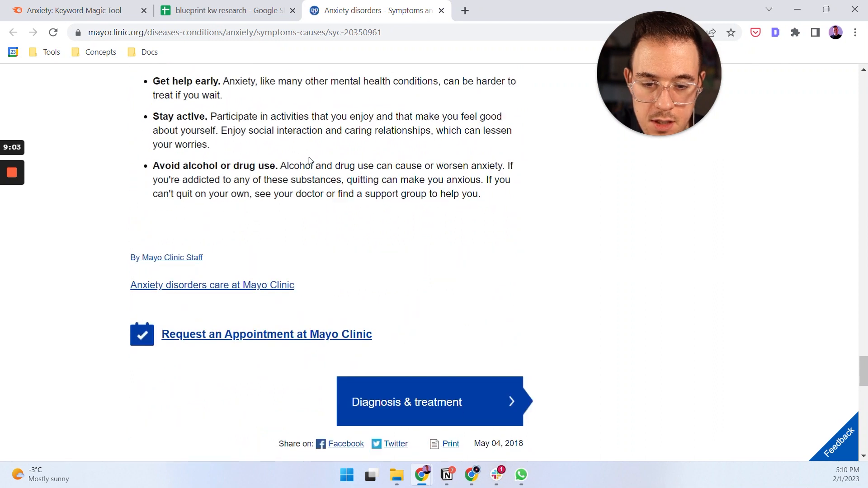
scroll(317, 163, down, 3)
scroll(335, 169, up, 20)
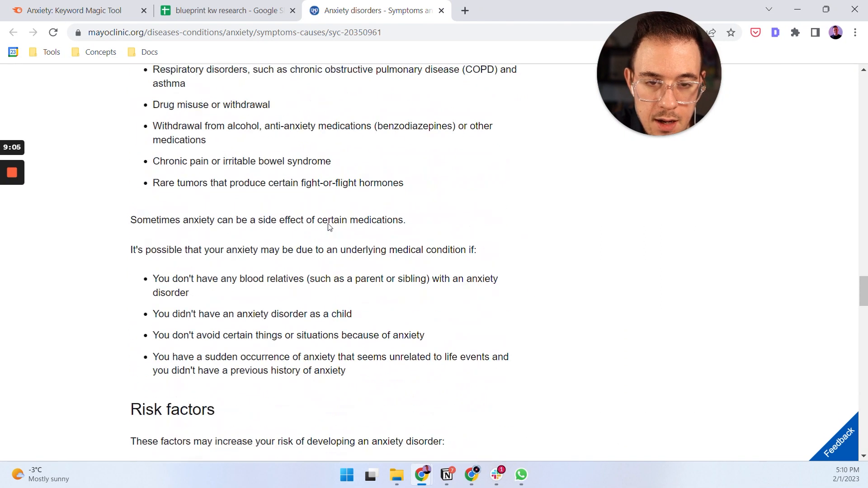
scroll(336, 216, up, 20)
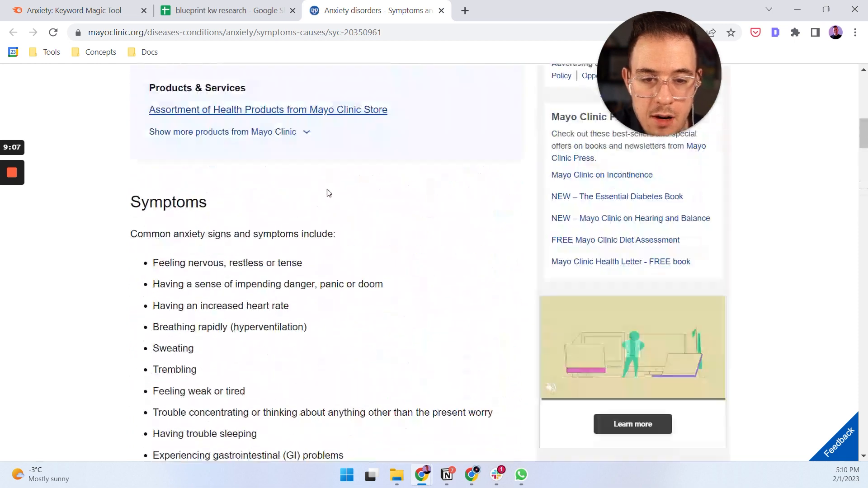
Return to the semrush sheet and select all keywords mapped to the Mayo Clinic URL, B2:B169.
key(ctrl+shift+Tab)
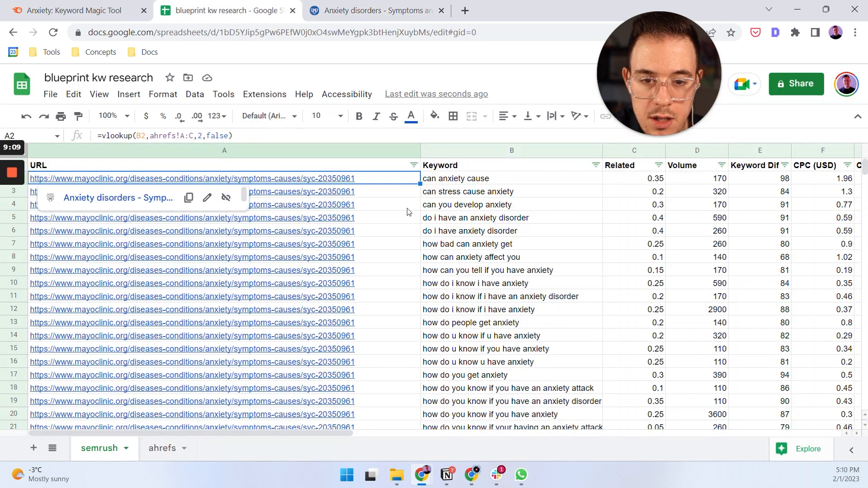
click(456, 219)
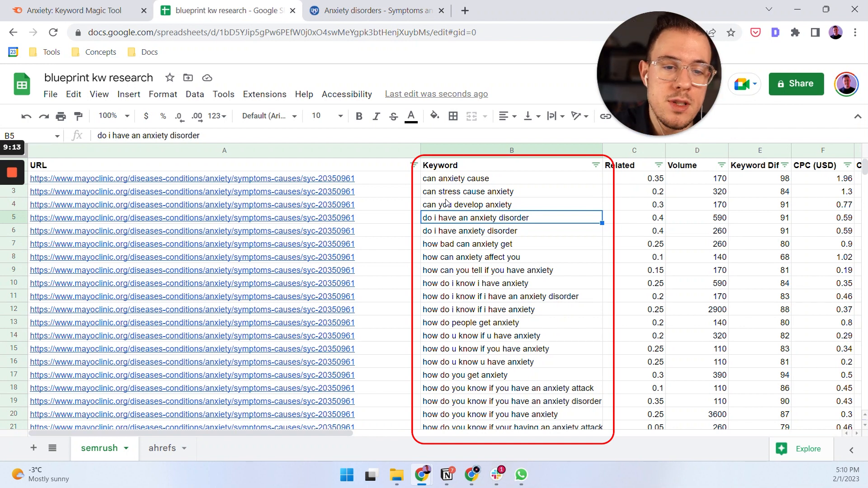
scroll(488, 283, down, 9)
drag(865, 177, 865, 203)
scroll(574, 295, down, 4)
click(495, 256)
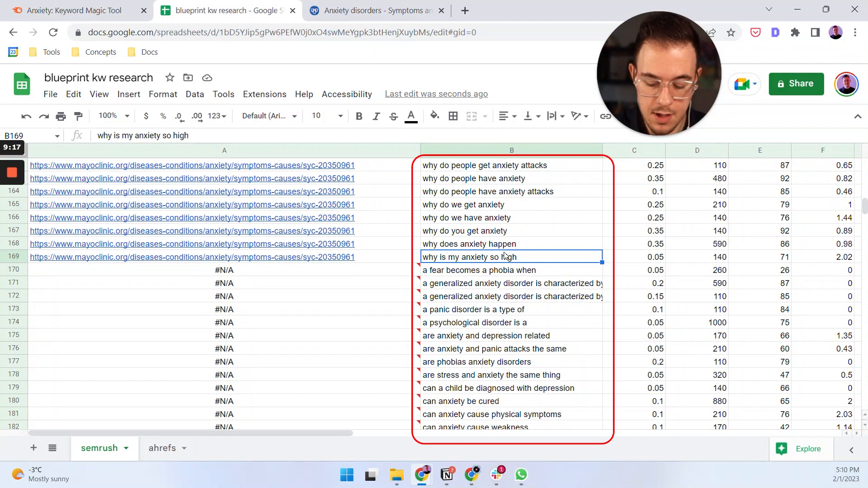
key(ctrl+shift+Up)
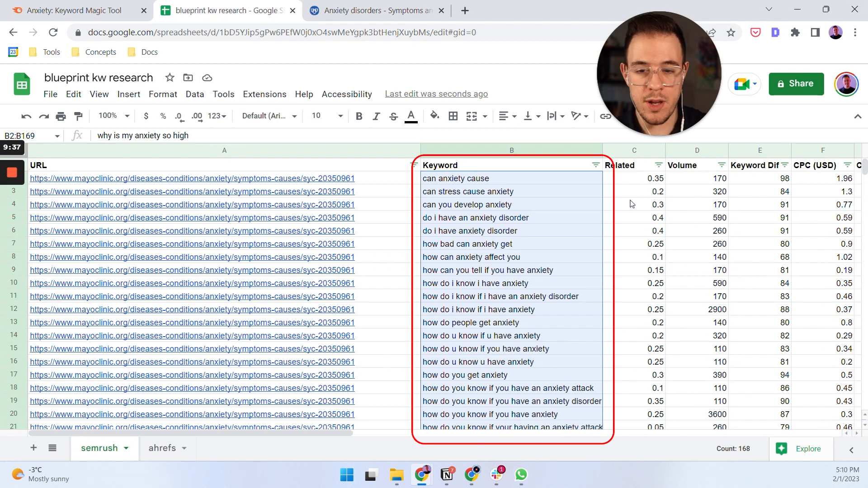
Compare the keywords mapped to the Mayo Clinic URL with the unmatched #N/A keywords starting at row 170.
click(563, 247)
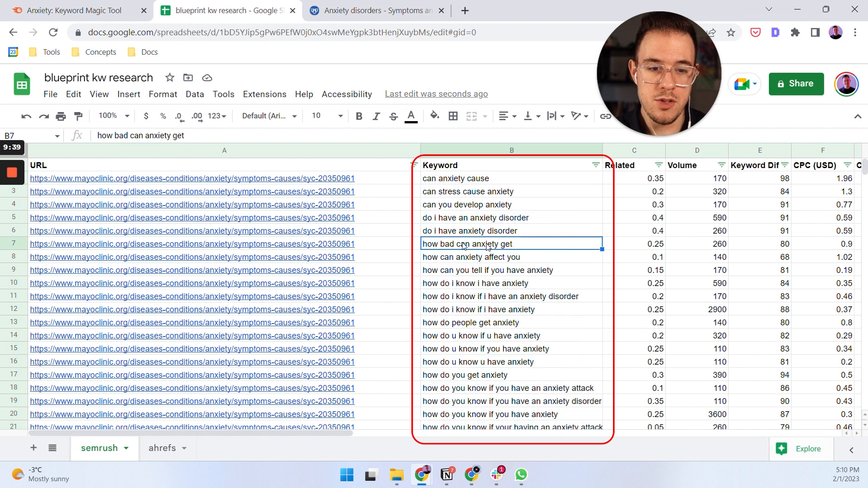
scroll(390, 253, down, 20)
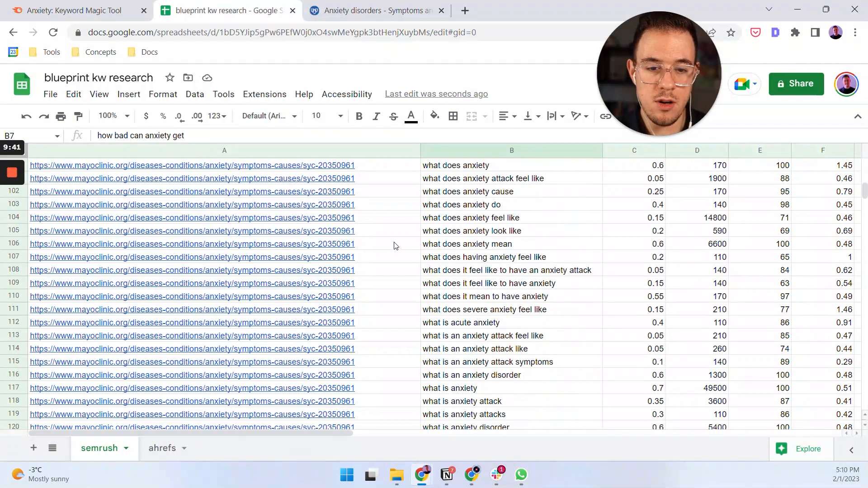
scroll(395, 245, down, 15)
scroll(433, 261, up, 2)
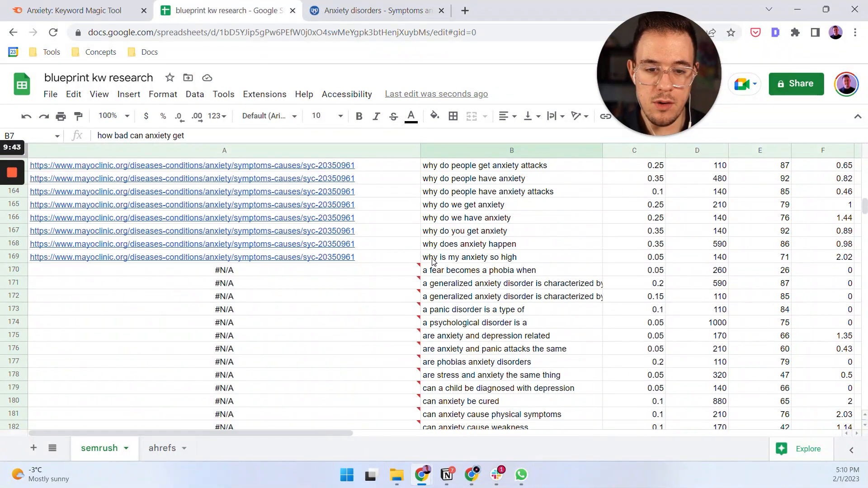
click(487, 271)
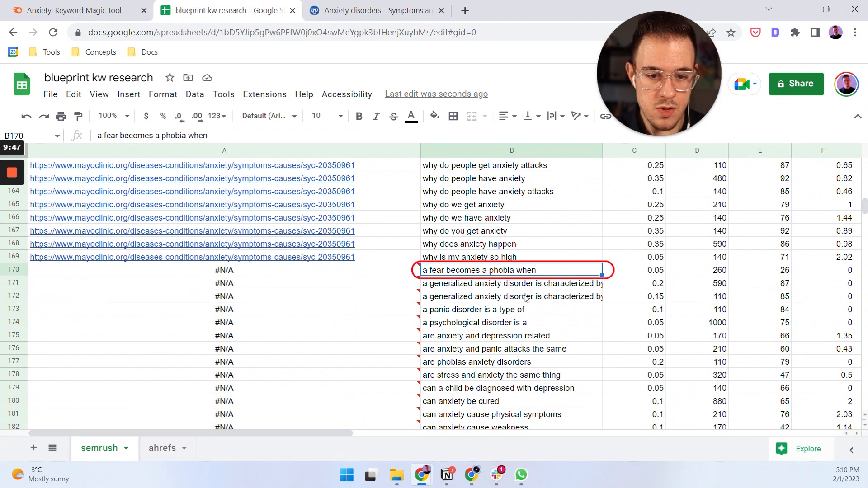
mouse_move(369, 274)
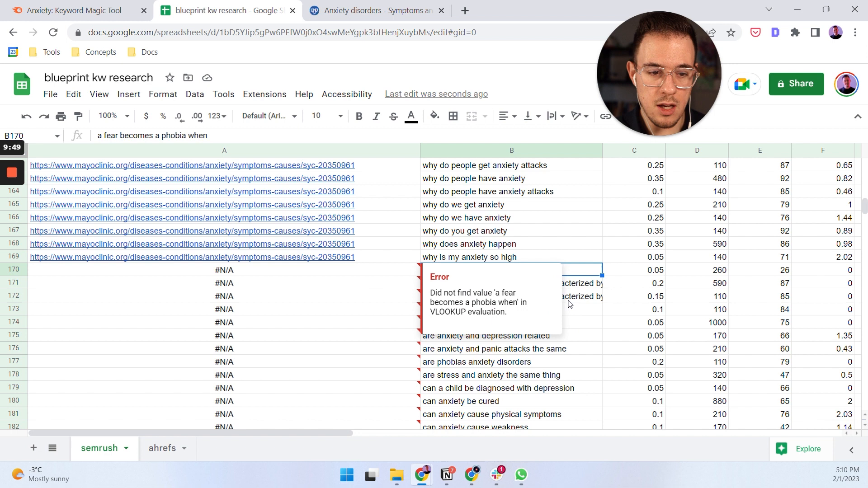
scroll(570, 304, down, 2)
scroll(441, 274, down, 12)
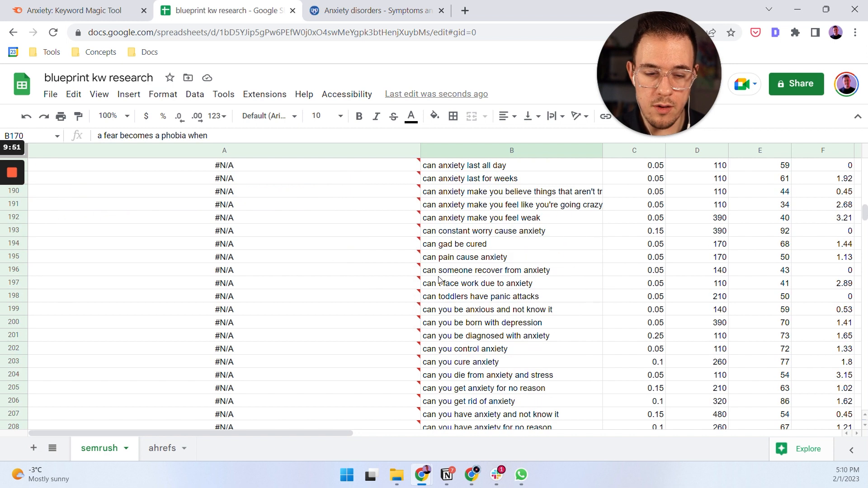
scroll(503, 305, up, 14)
scroll(503, 304, down, 2)
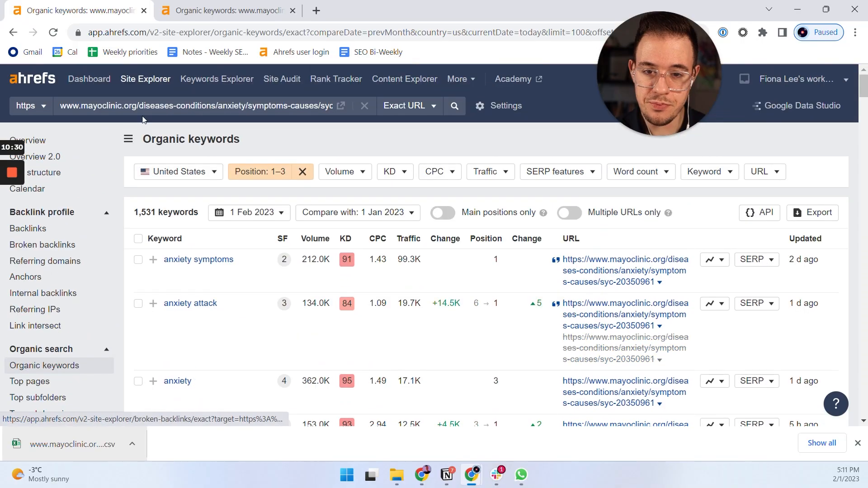
Switch to the Ahrefs organic keywords report for the Mayo Clinic anxiety page.
click(209, 10)
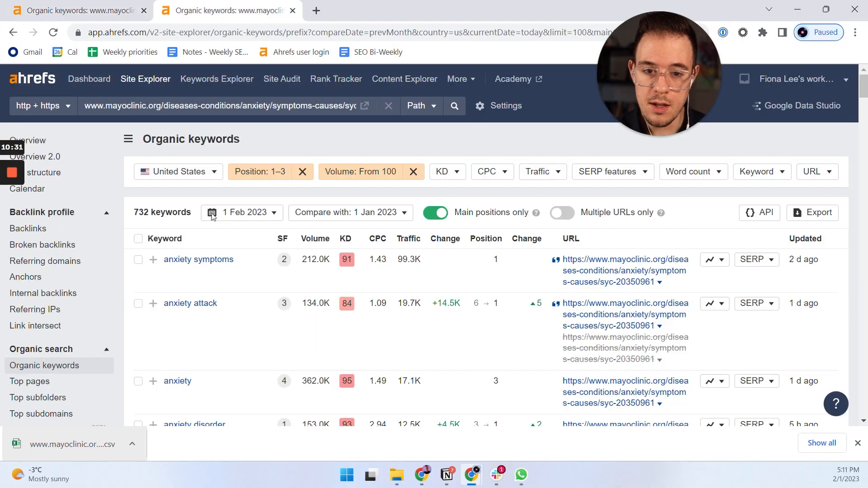